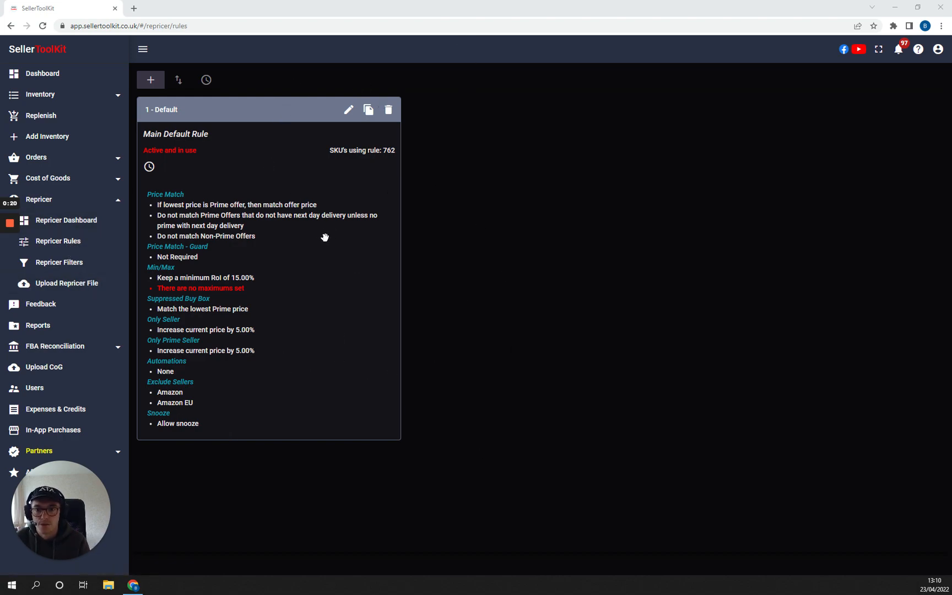
Try to delete the existing Default repricer rule.
left_click(388, 113)
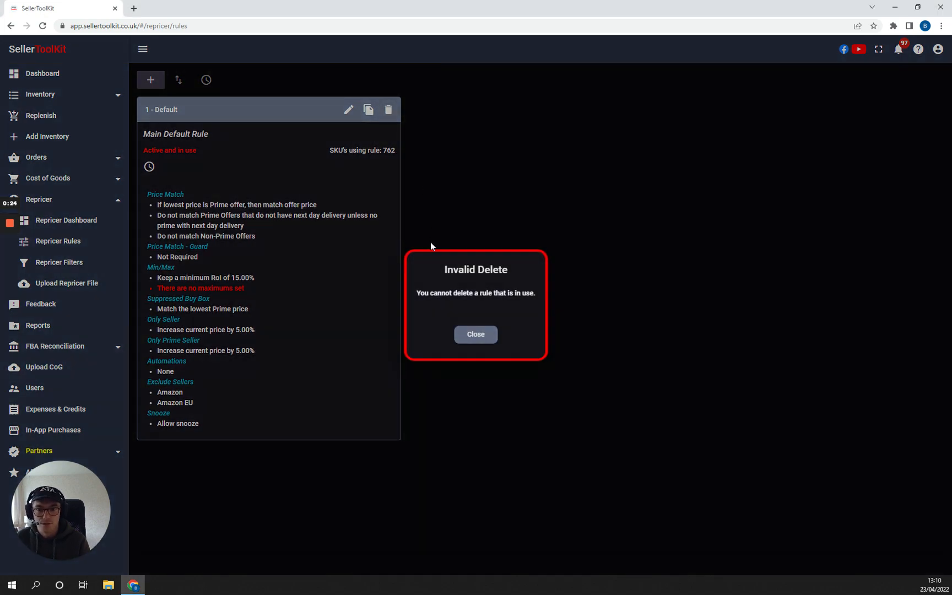
left_click(475, 334)
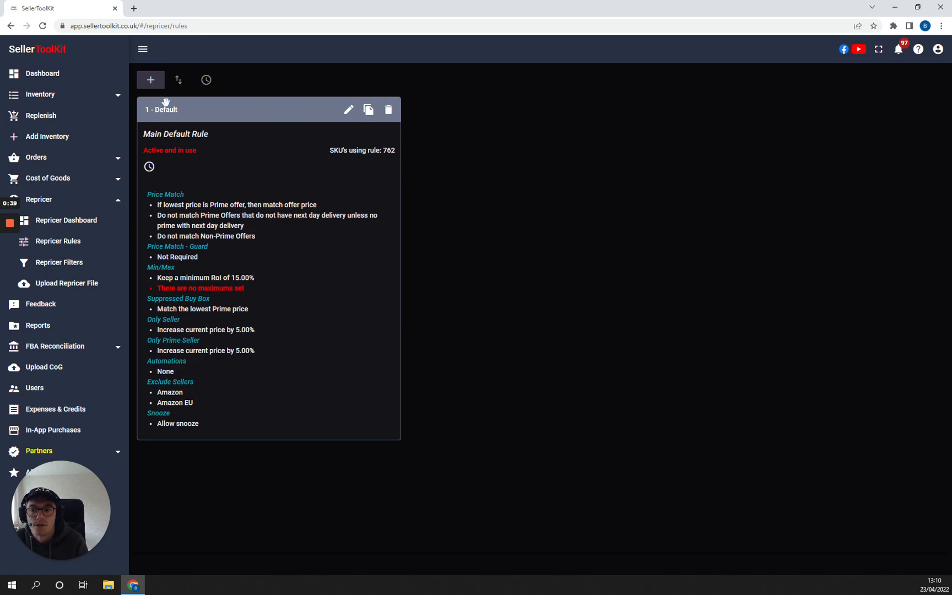
Add a new repricer rule named "Default Demo" and make it the default rule.
left_click(152, 80)
left_click(148, 138)
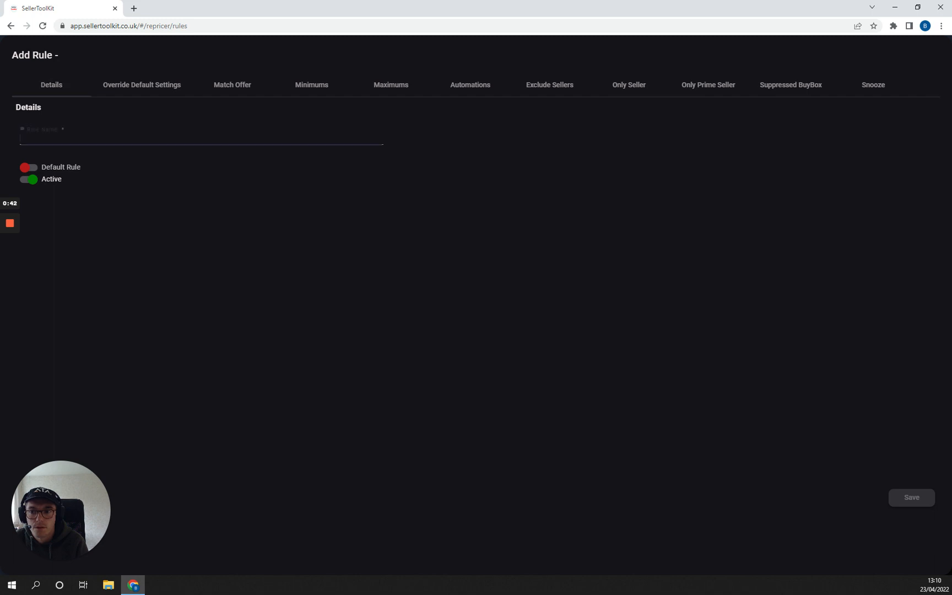
type("Default Demo")
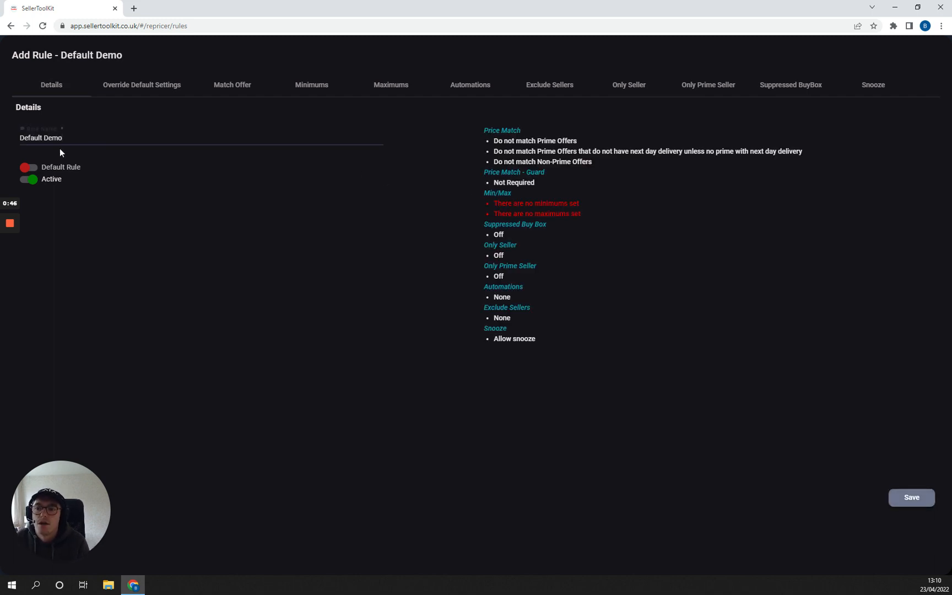
left_click(24, 167)
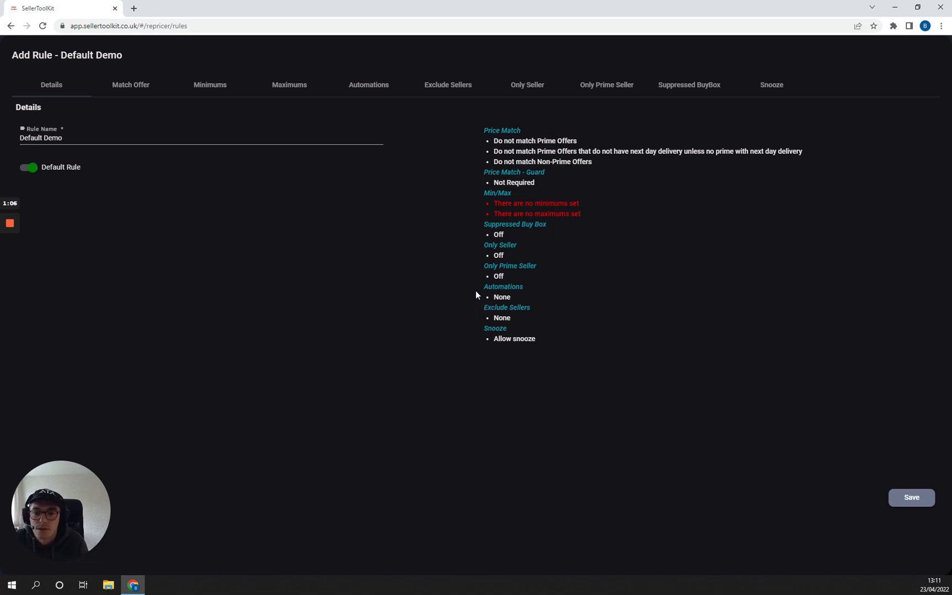
Set the rule to match the price of Prime offers and keep a minimum RoI of 15%.
left_click(140, 87)
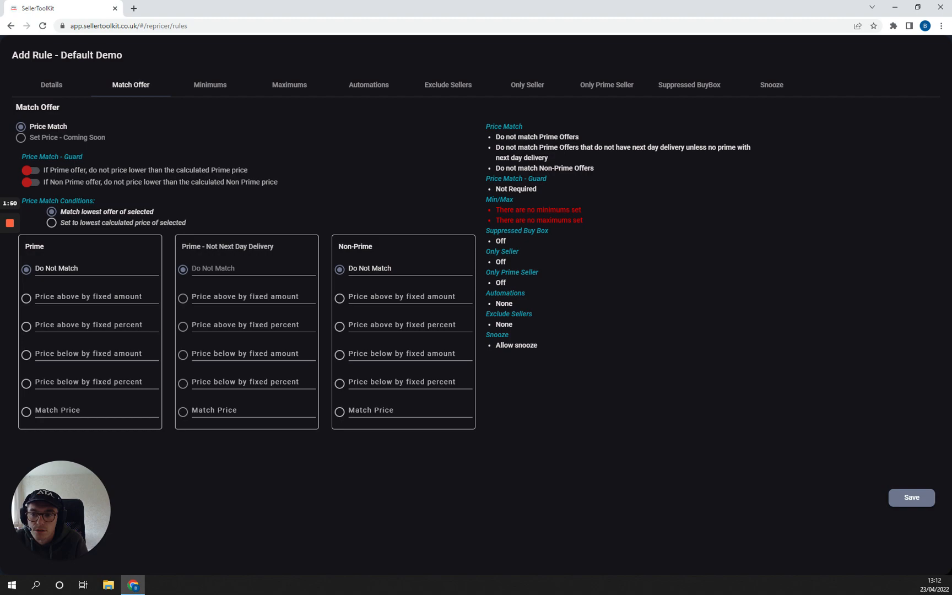
left_click(26, 412)
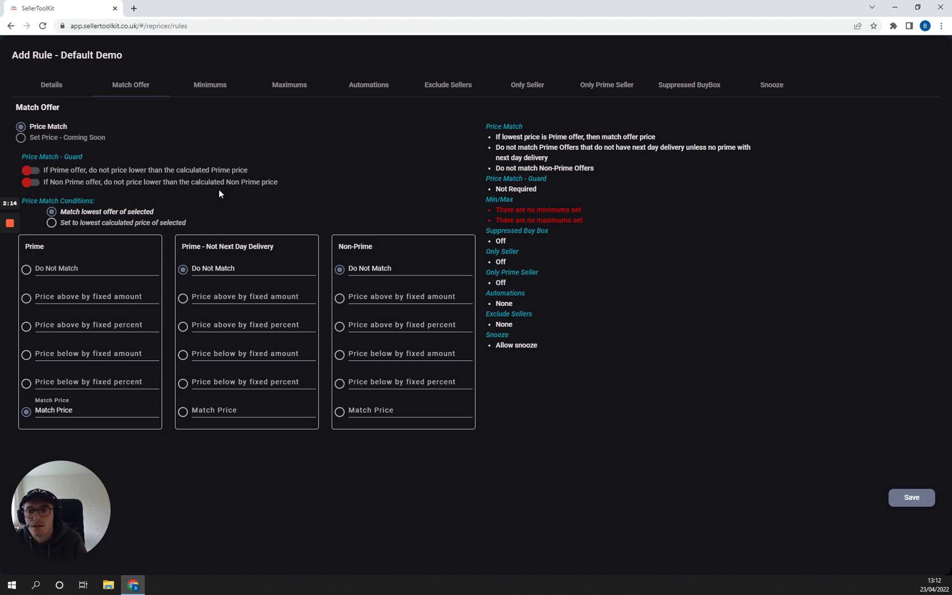
left_click(210, 88)
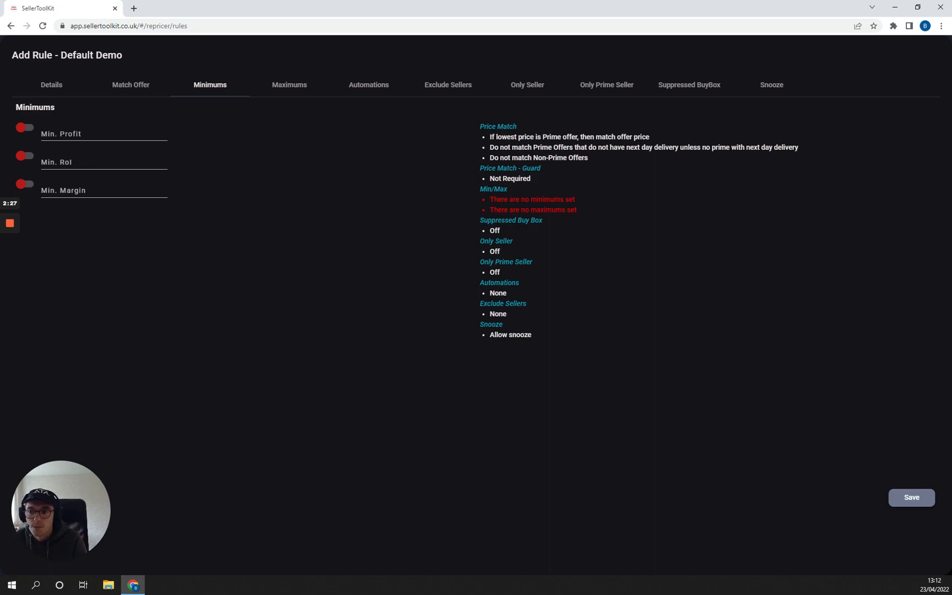
left_click(26, 157)
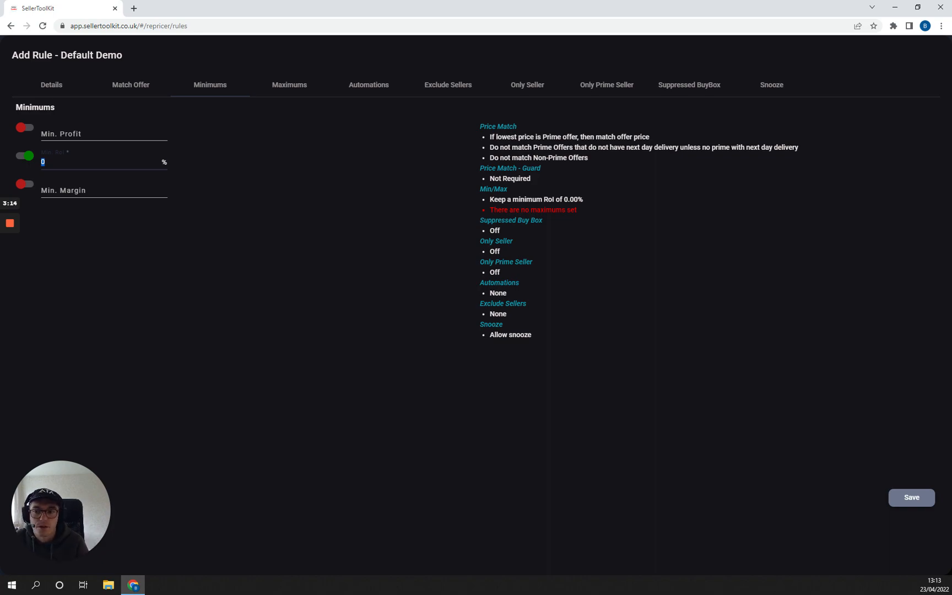
type("15")
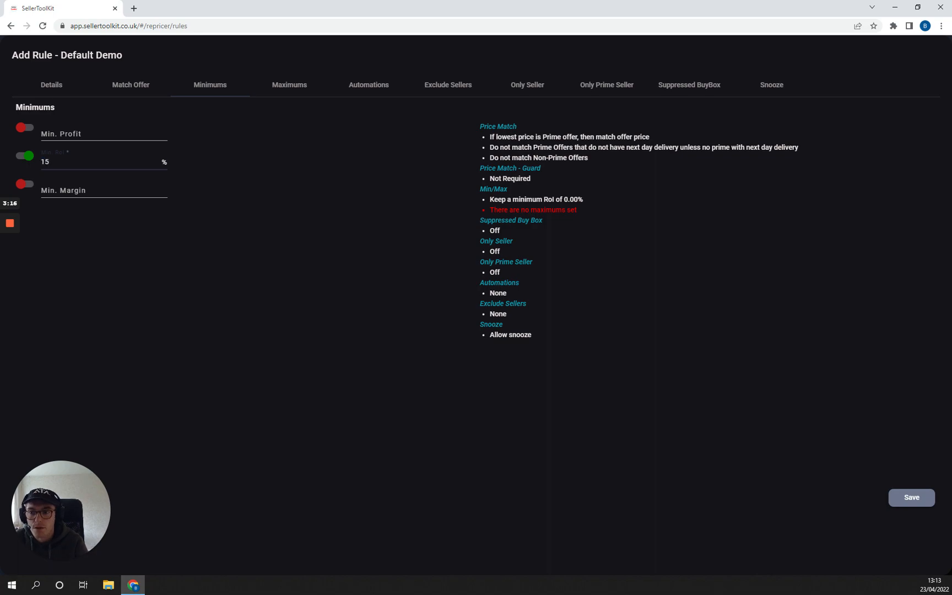
left_click(160, 225)
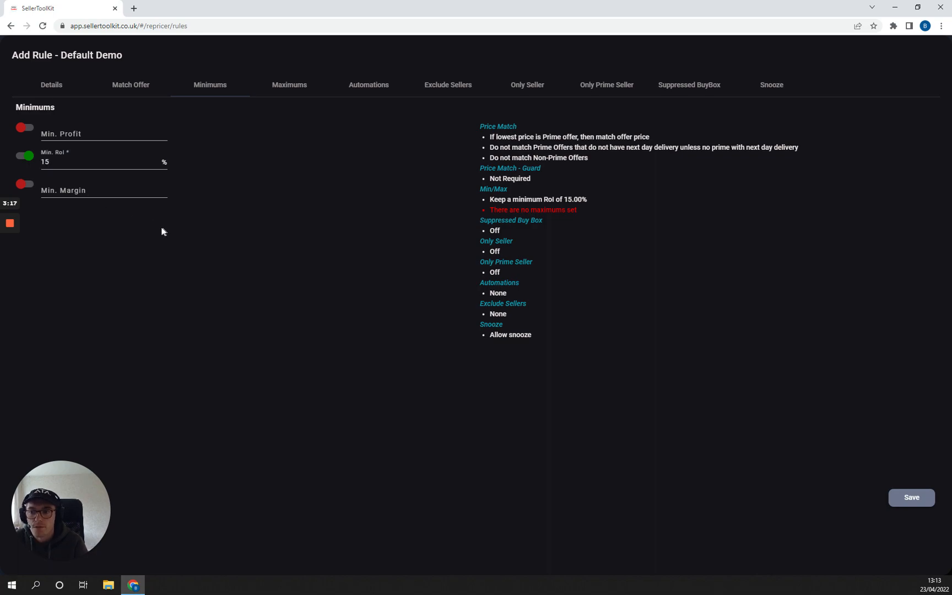
Try a minimum profit of £2 alongside the minimum RoI, and switch it off again.
left_click(29, 133)
type("2")
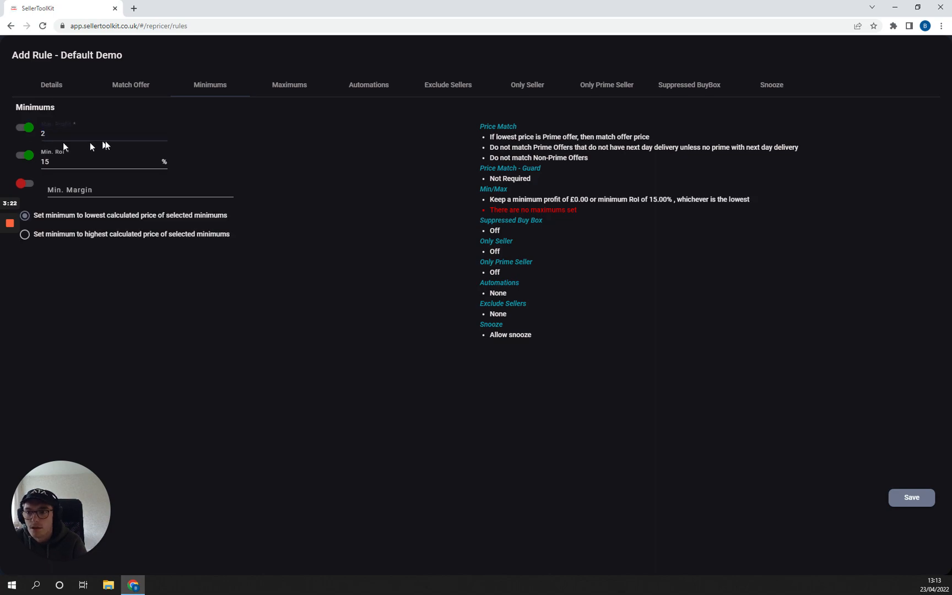
left_click(186, 127)
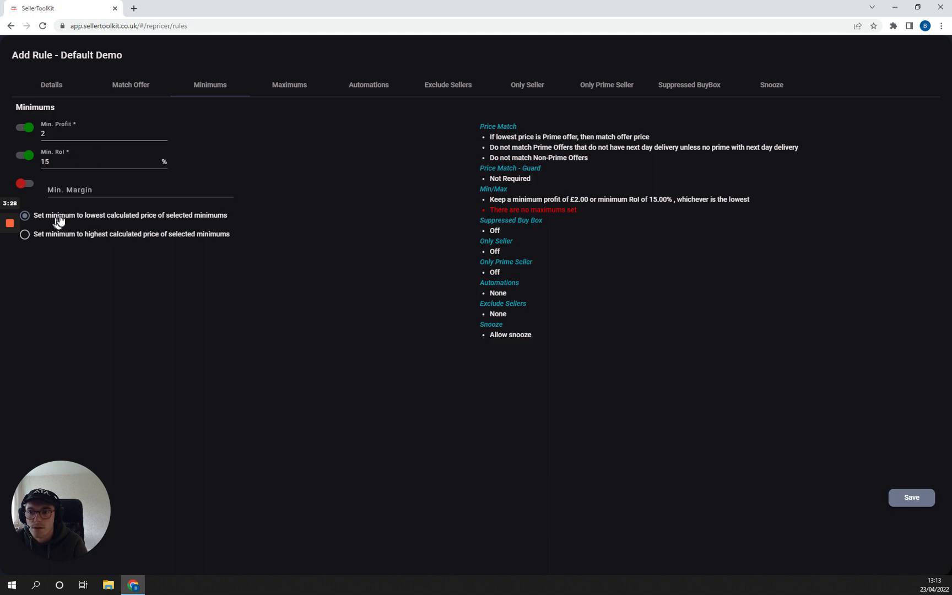
left_click(28, 128)
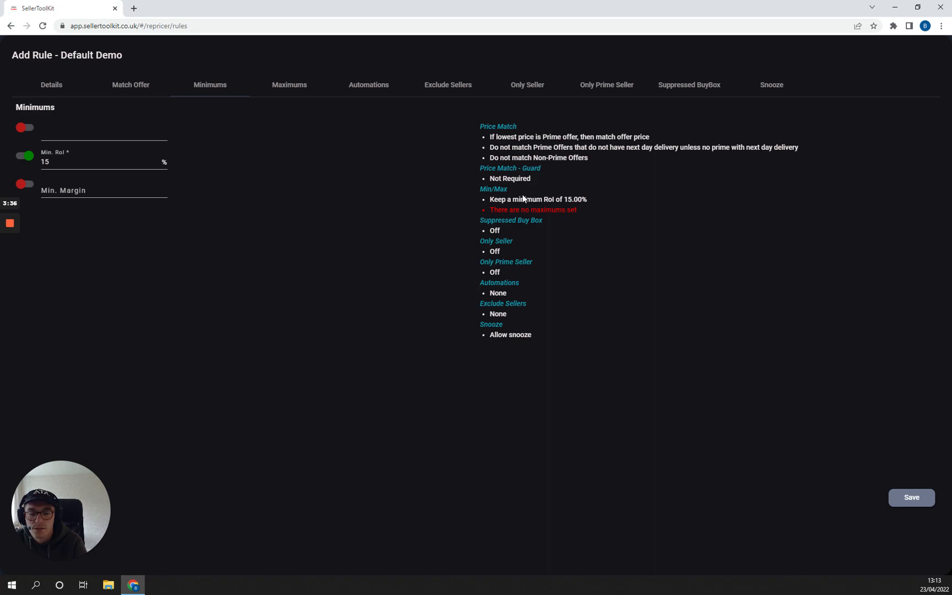
Look over the rule's maximums and automations, and exclude the sellers Amazon and Amazon_EU.
left_click(294, 86)
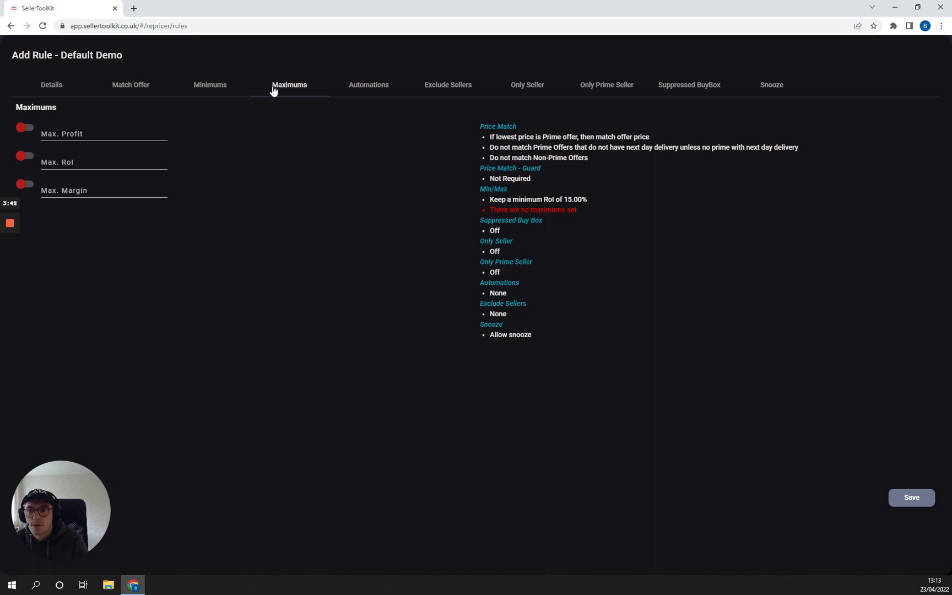
left_click(358, 91)
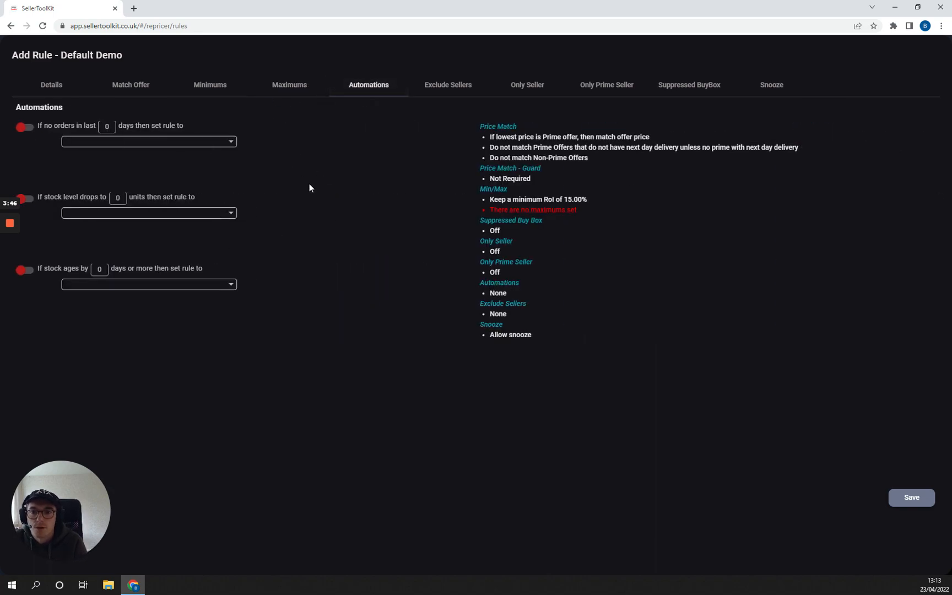
left_click(439, 90)
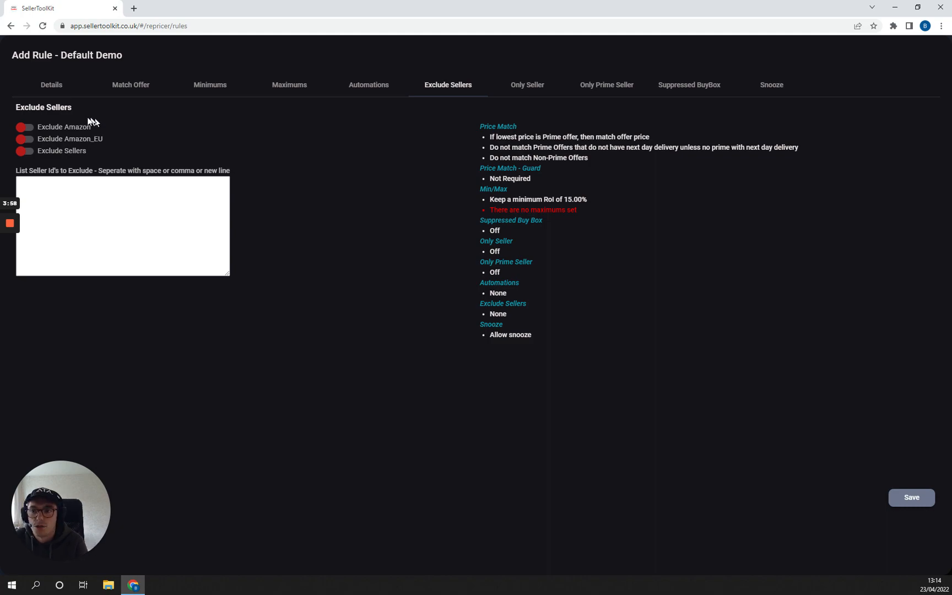
left_click(24, 127)
left_click(26, 139)
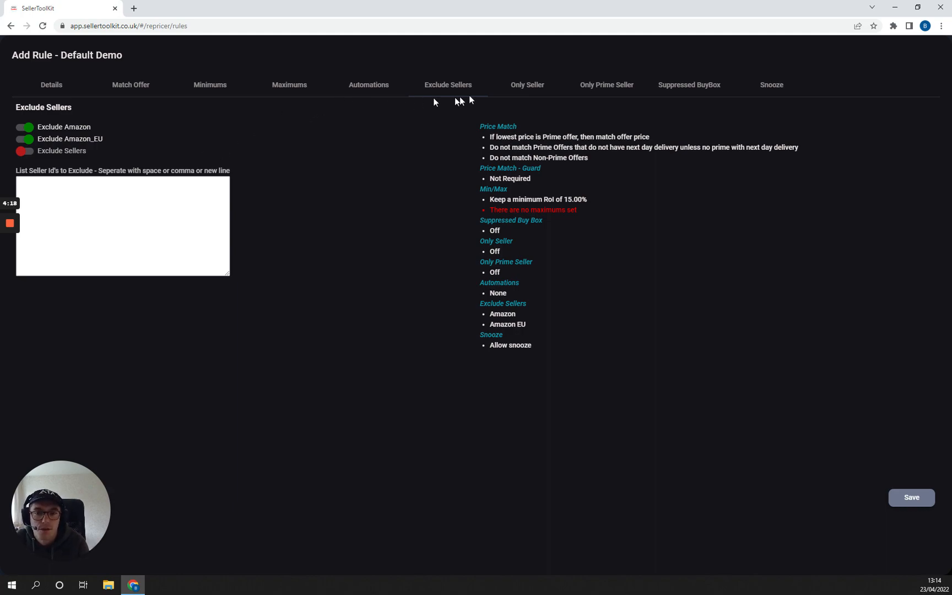
Set both the Only Seller and Only Prime Seller conditions to increase the price by a fixed 5 percent.
left_click(526, 91)
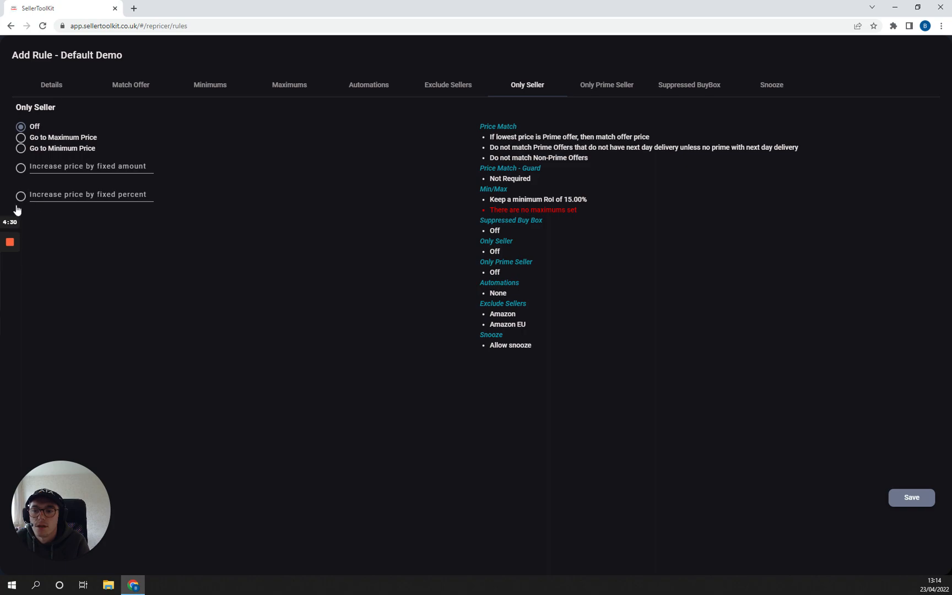
left_click(21, 196)
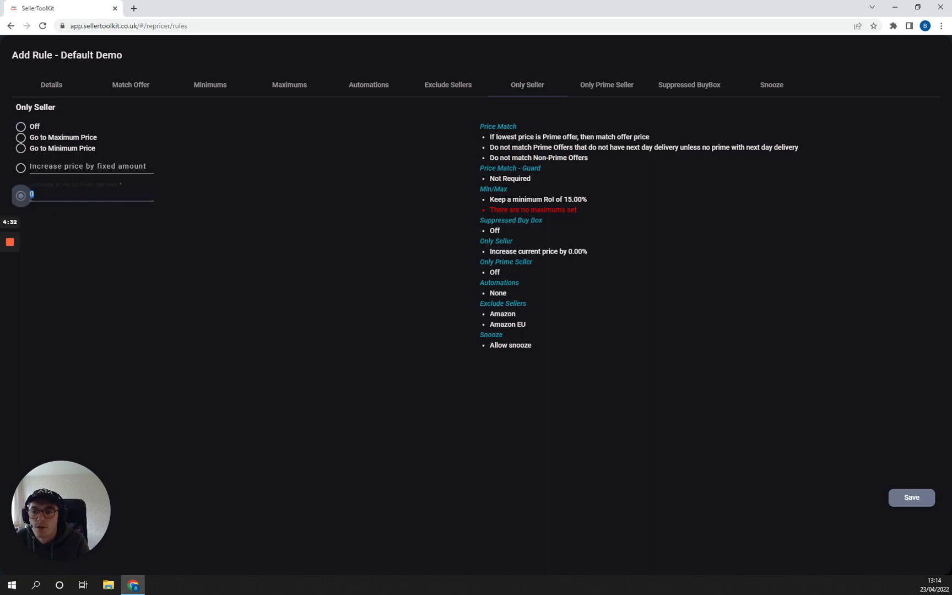
type("5")
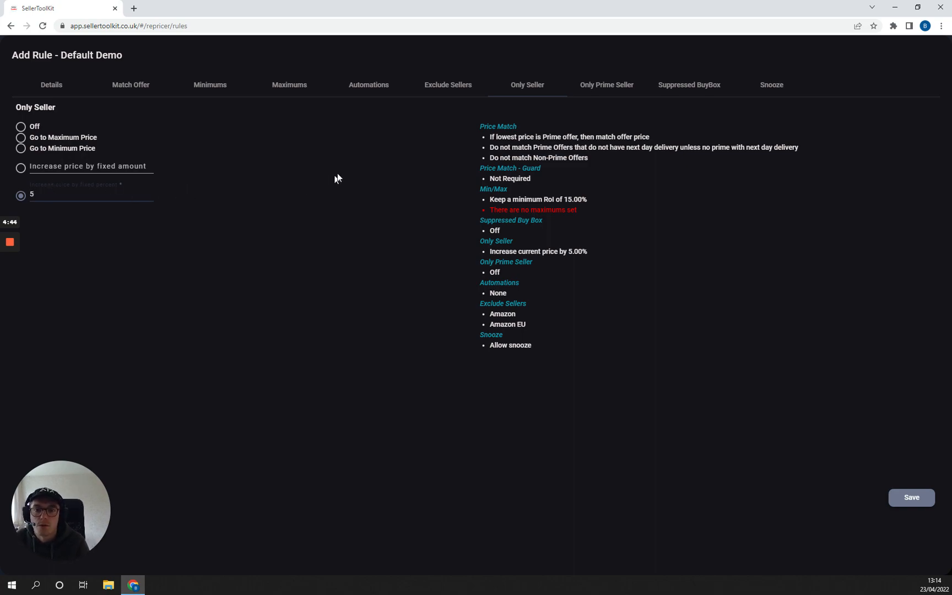
left_click(383, 167)
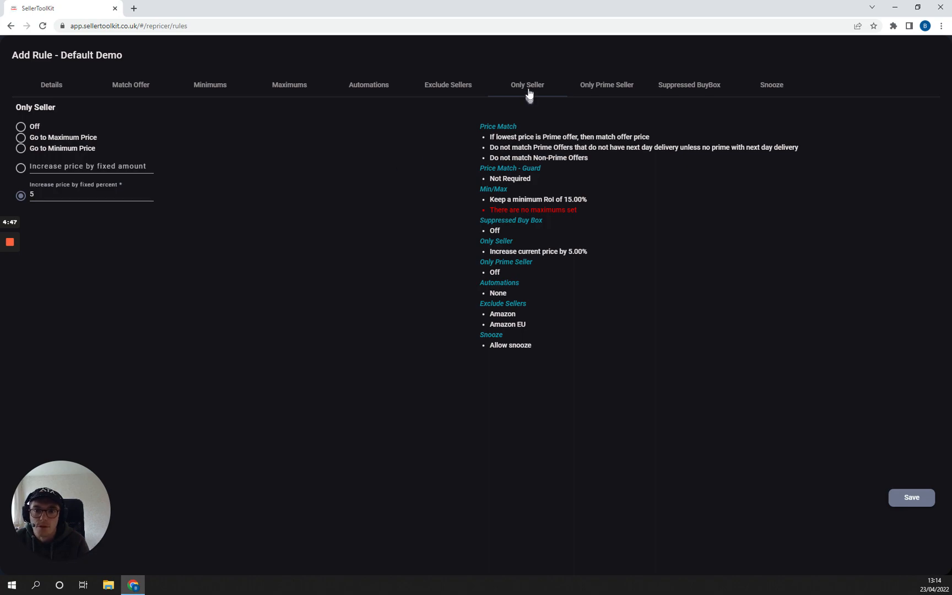
left_click(585, 94)
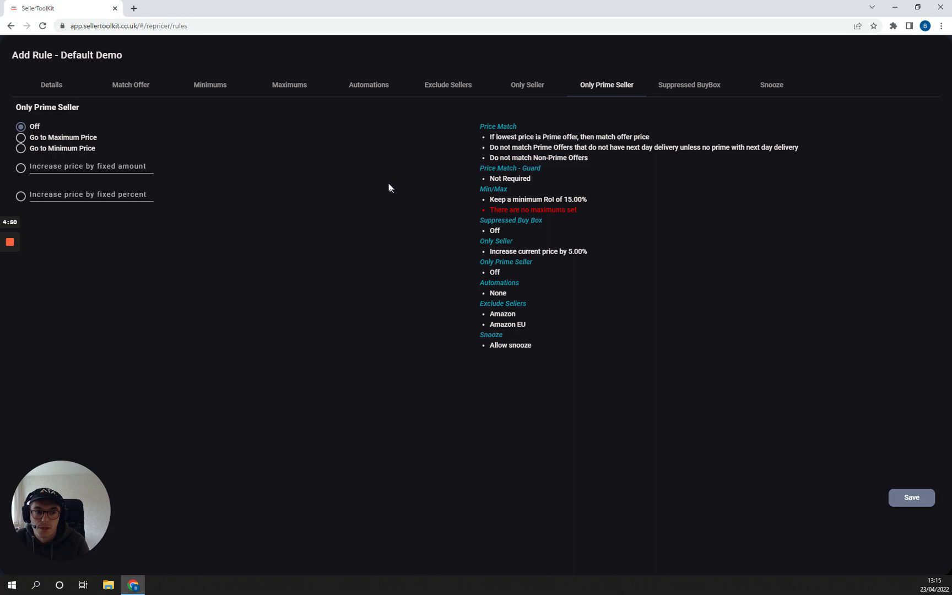
left_click(49, 195)
type("5")
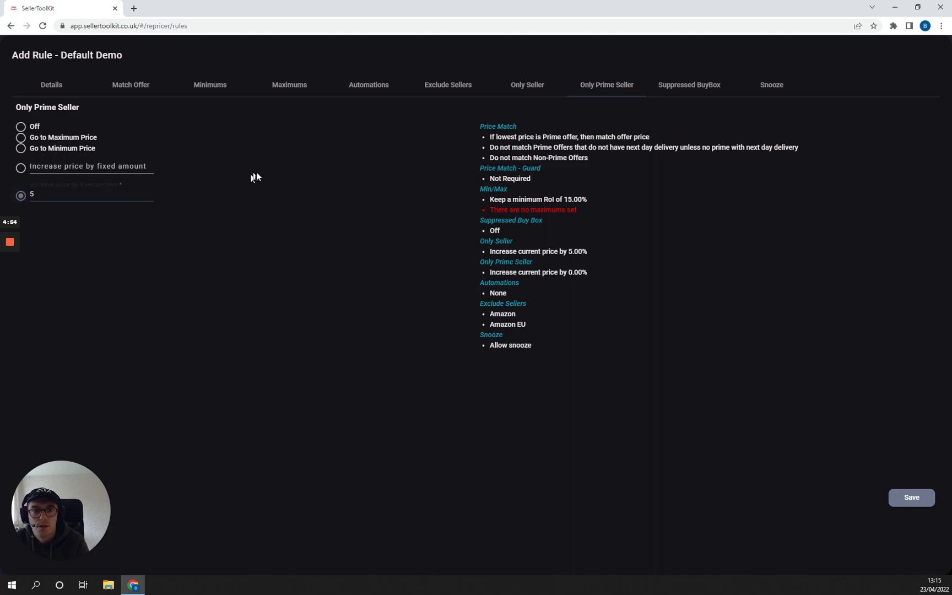
Set the Suppressed BuyBox behaviour to Match Lowest Prime Price - Option 1 and check the rule's snooze options.
left_click(681, 89)
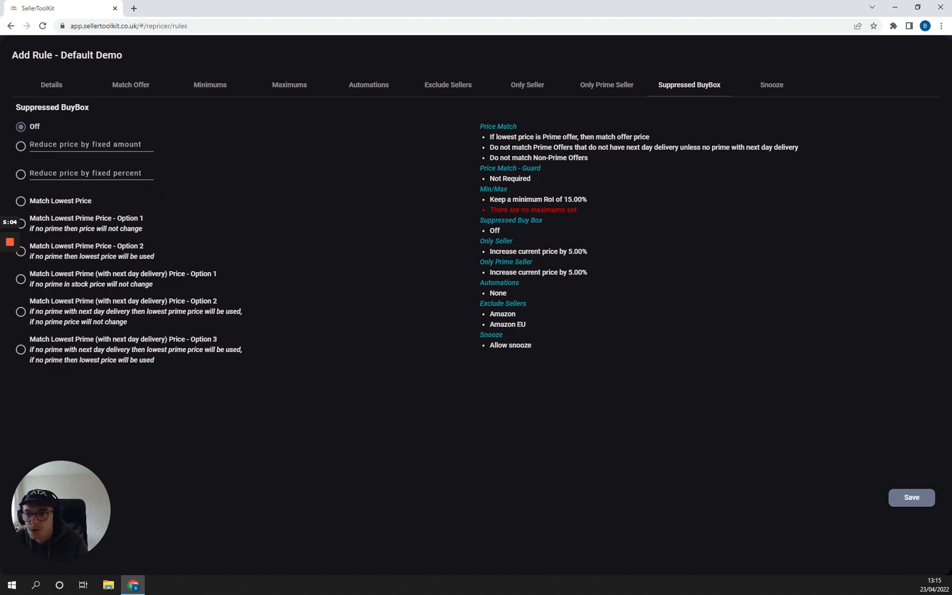
left_click(99, 223)
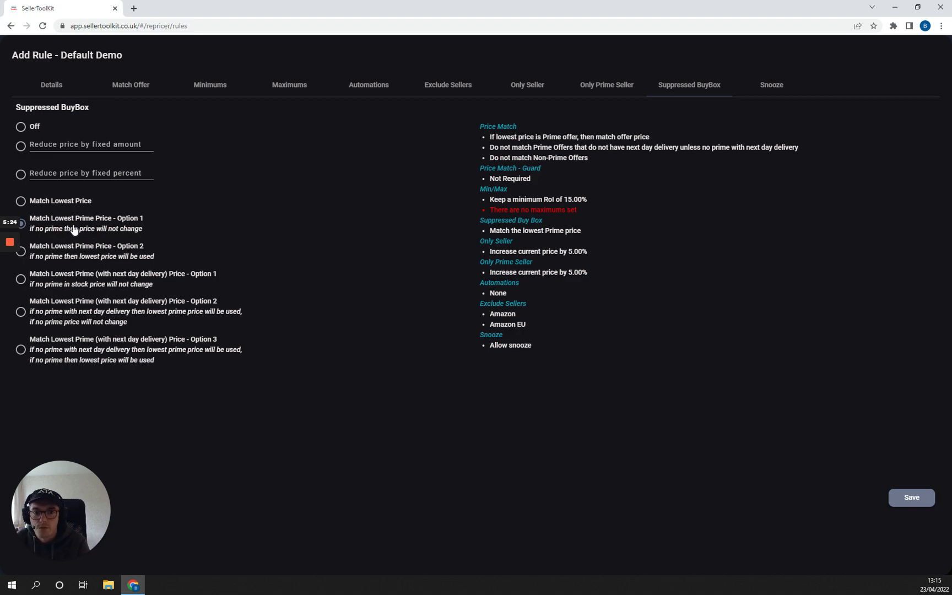
left_click(760, 87)
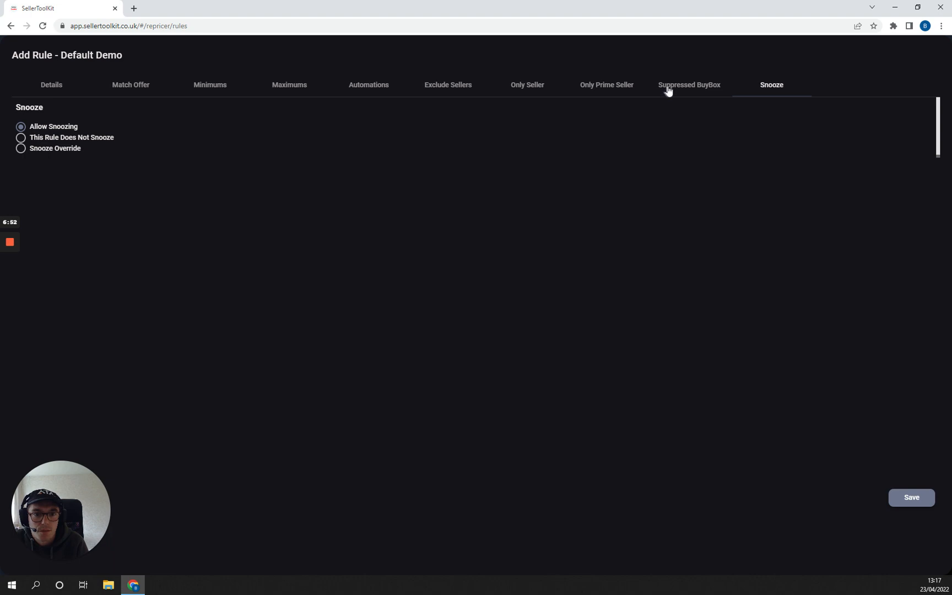
left_click(698, 88)
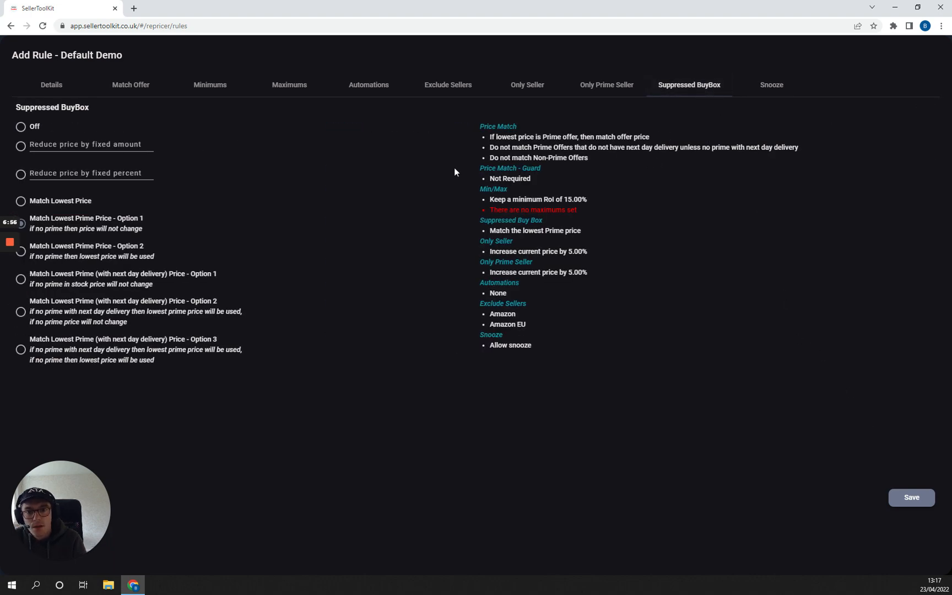
Review the price match conditions in the summary and save the Default Demo rule, accepting the snooze warning.
left_click_drag(489, 137, 630, 137)
left_click(632, 137)
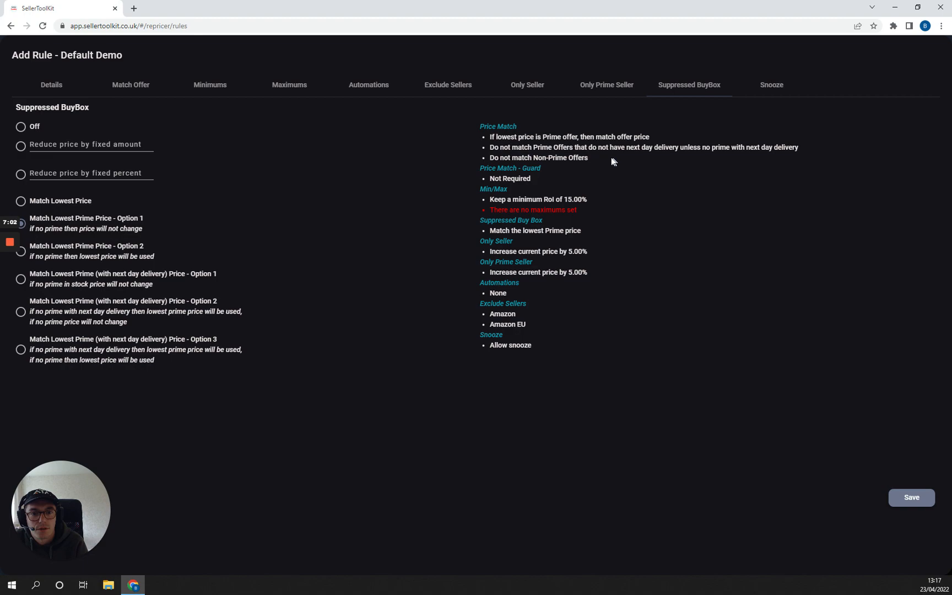
left_click_drag(511, 157, 542, 157)
left_click(558, 158)
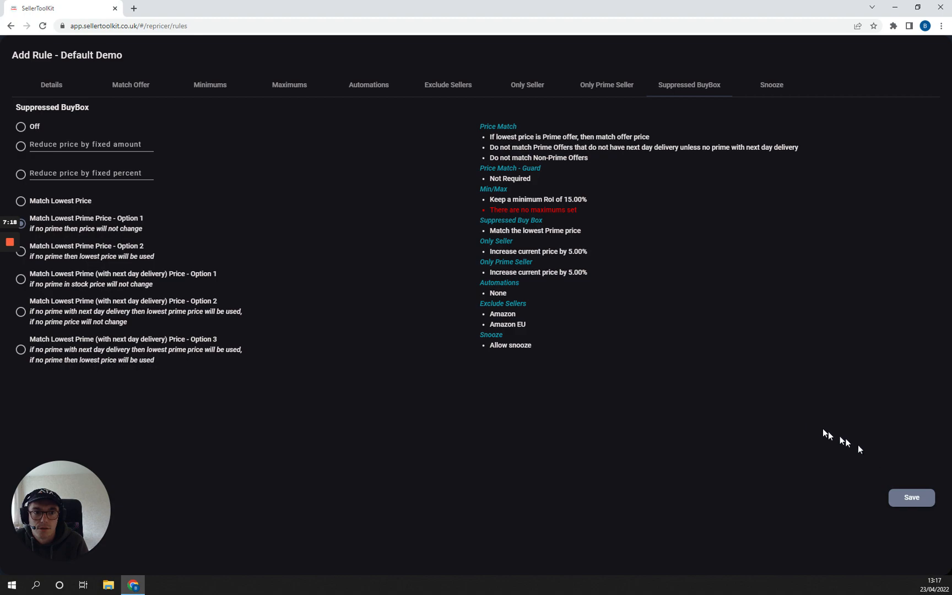
left_click(901, 498)
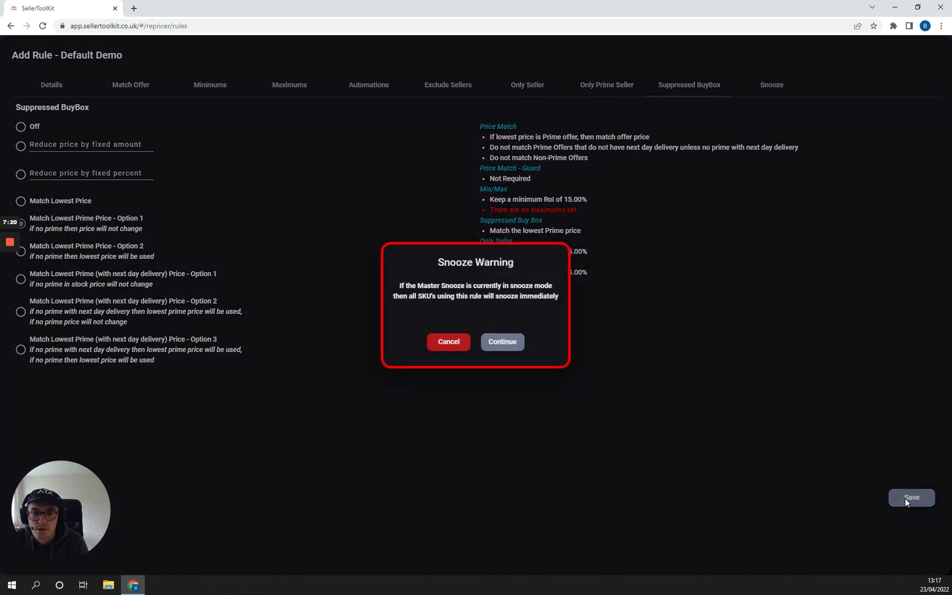
left_click(502, 342)
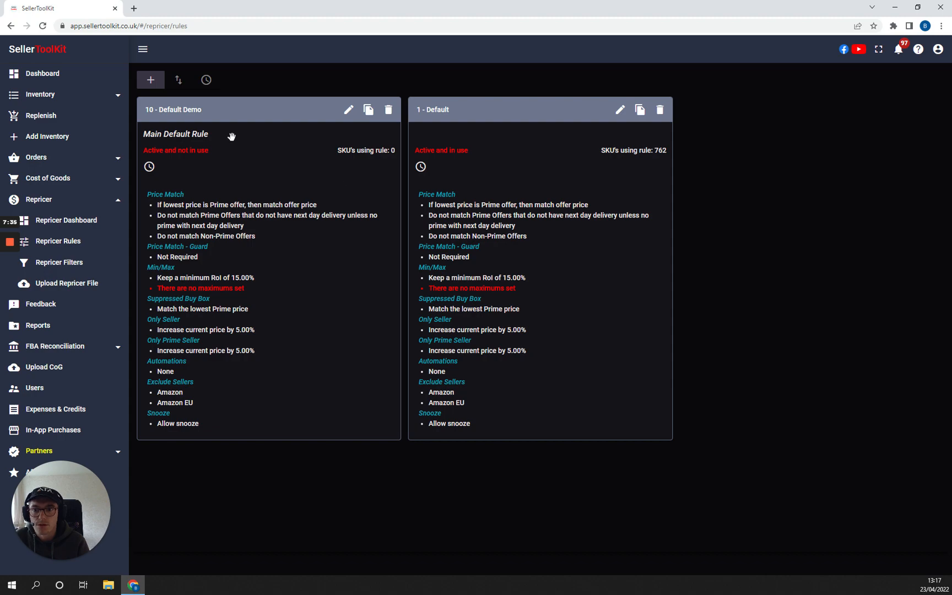
Turn on the master snooze from 02:00 to 04:00 with a 20 percent price increase at start, and apply it.
left_click(206, 83)
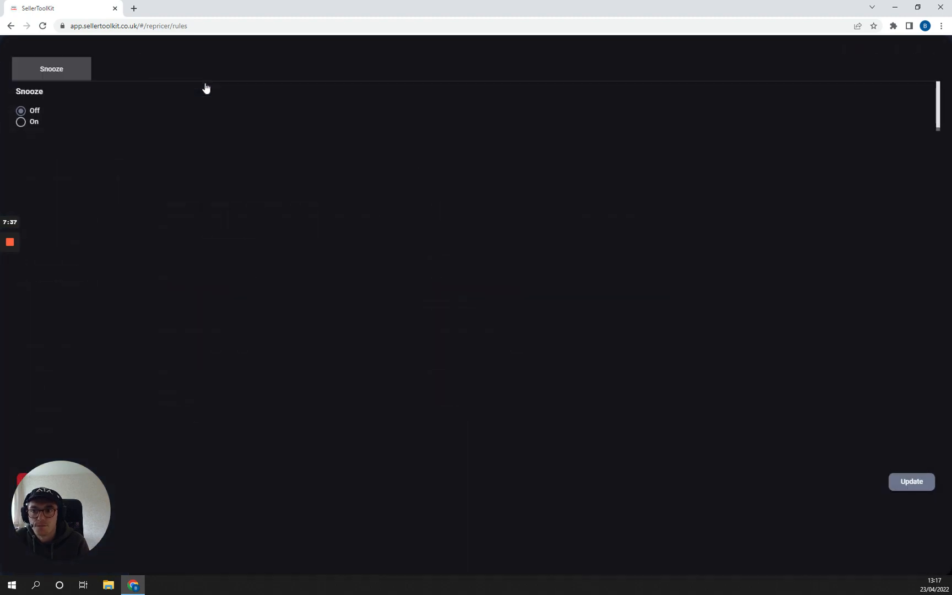
left_click(25, 123)
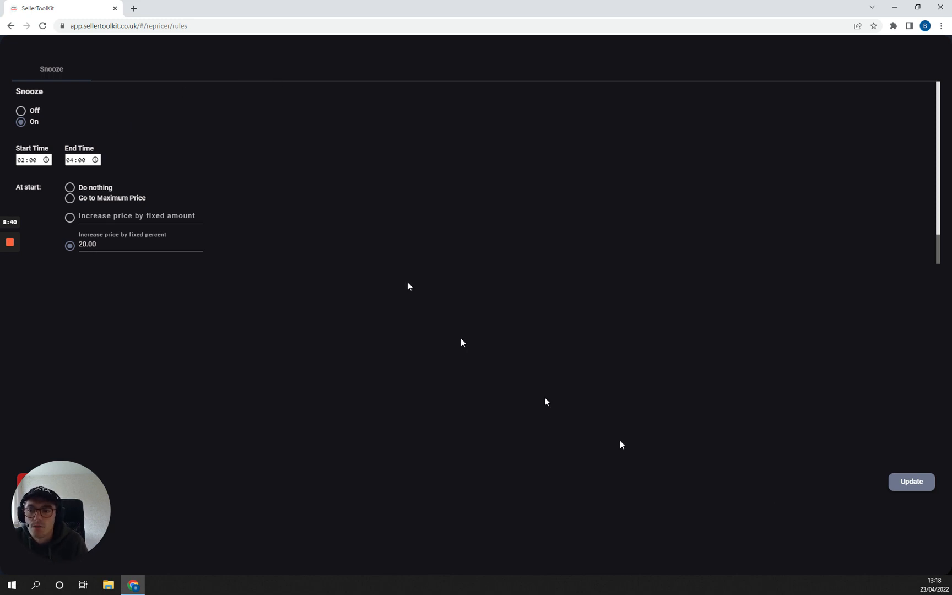
left_click(912, 483)
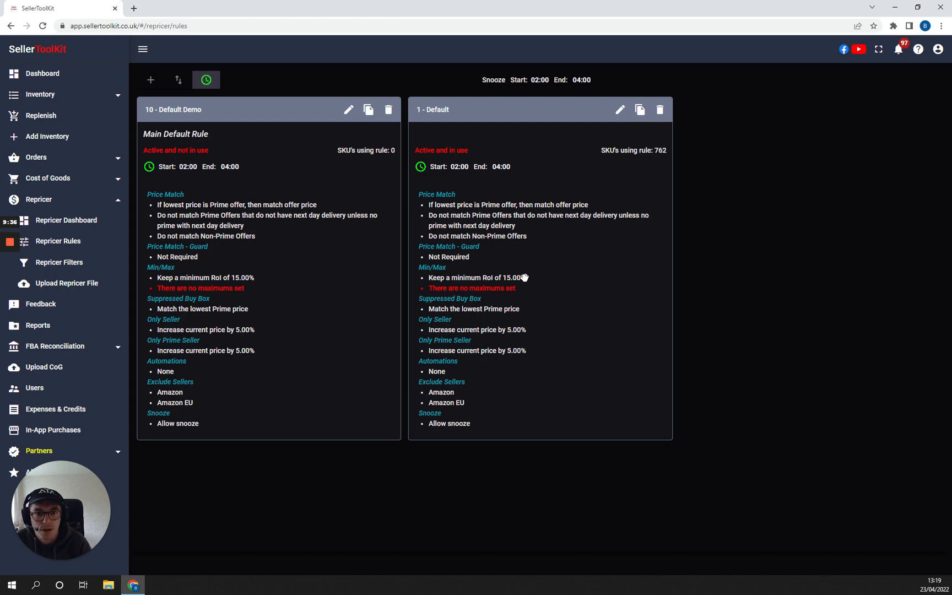
Add a new repricer rule and name it "30 day breakeven".
left_click(148, 83)
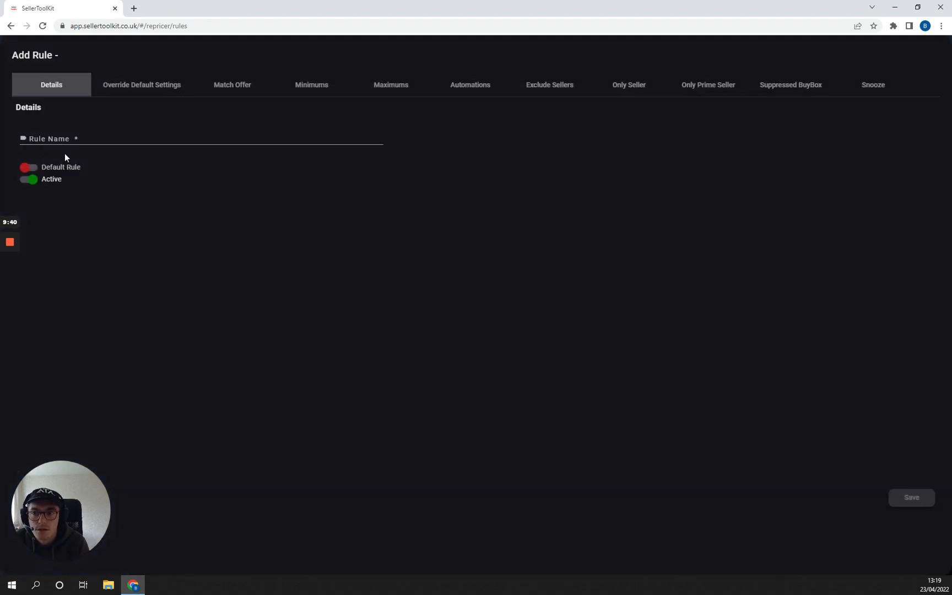
left_click(81, 134)
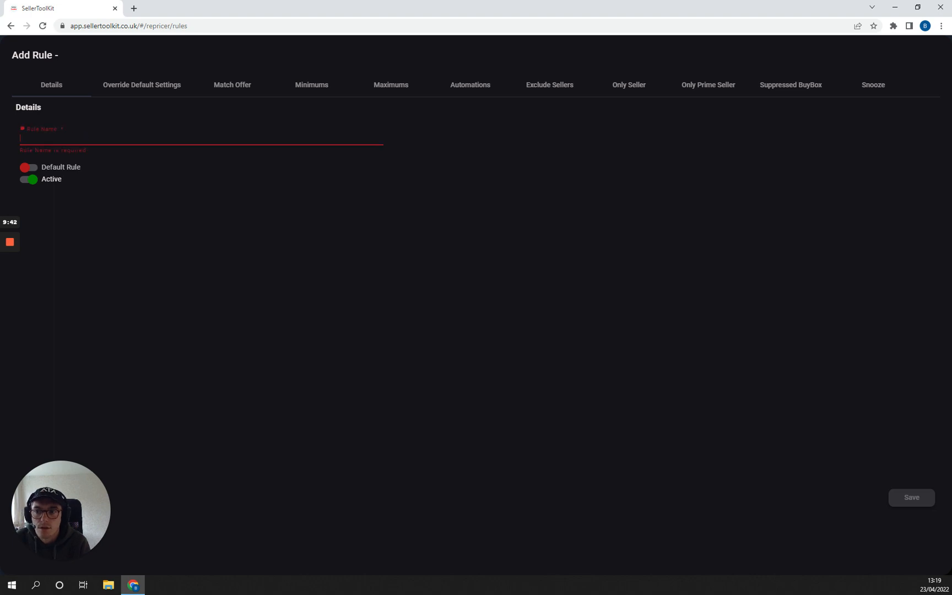
type("30 day brea")
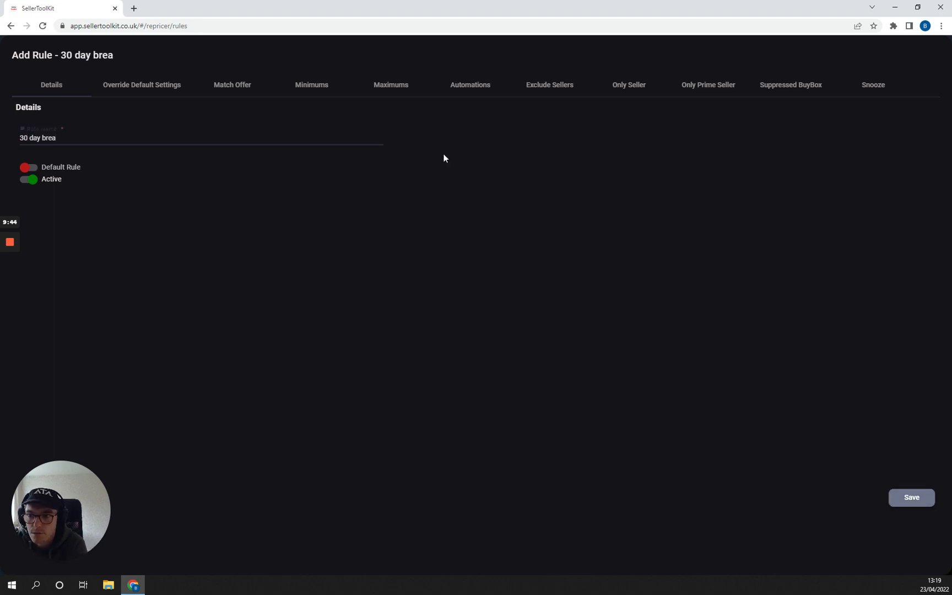
type("keven")
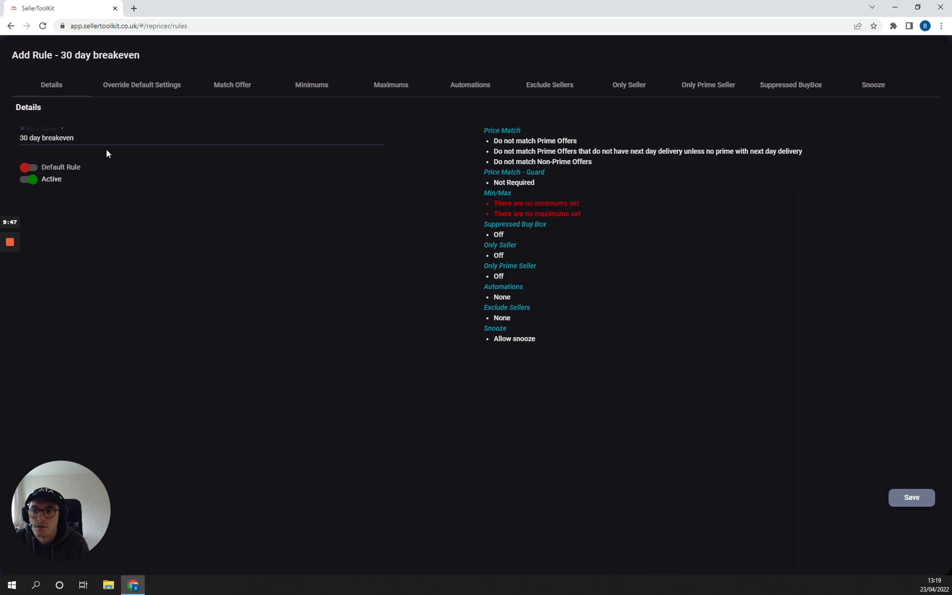
left_click(152, 88)
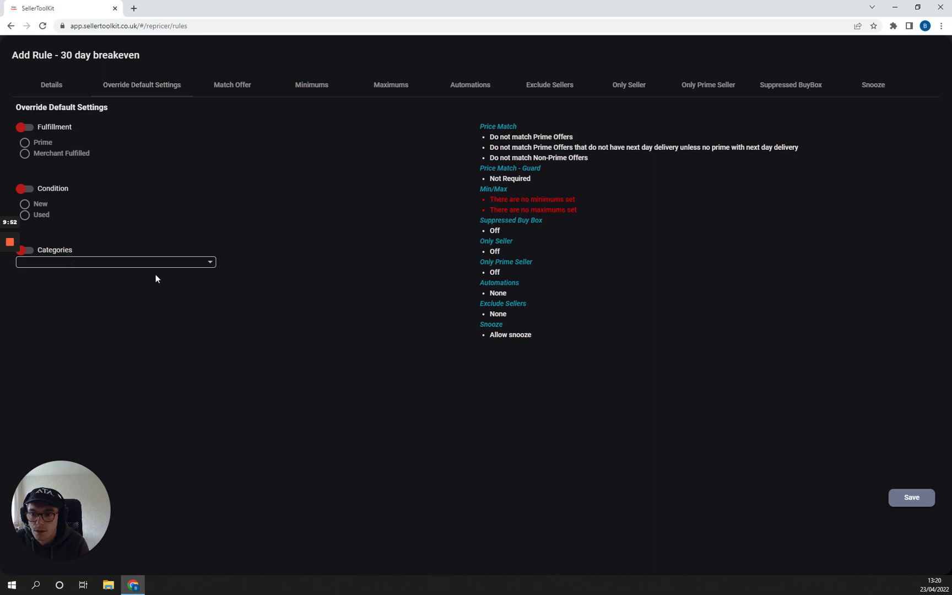
left_click(33, 252)
left_click(47, 262)
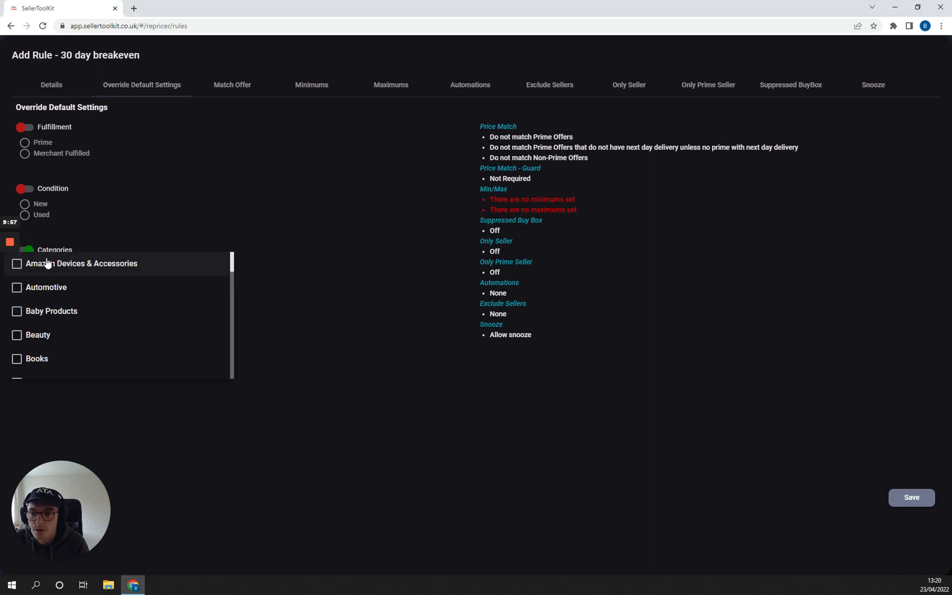
left_click(81, 233)
left_click(23, 253)
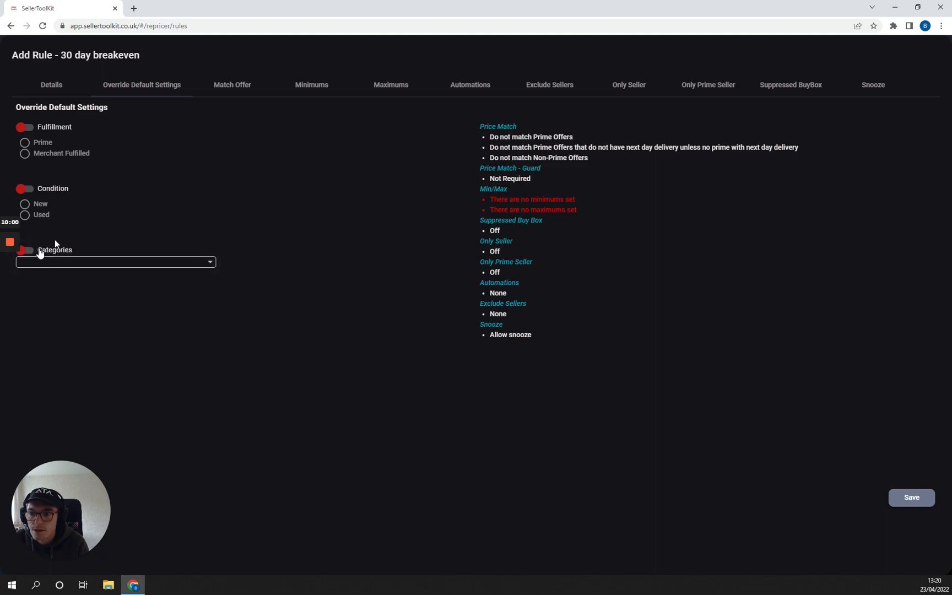
Set the 30 day breakeven rule to match the price of Prime offers and enable a minimum RoI of 0 percent.
left_click(233, 85)
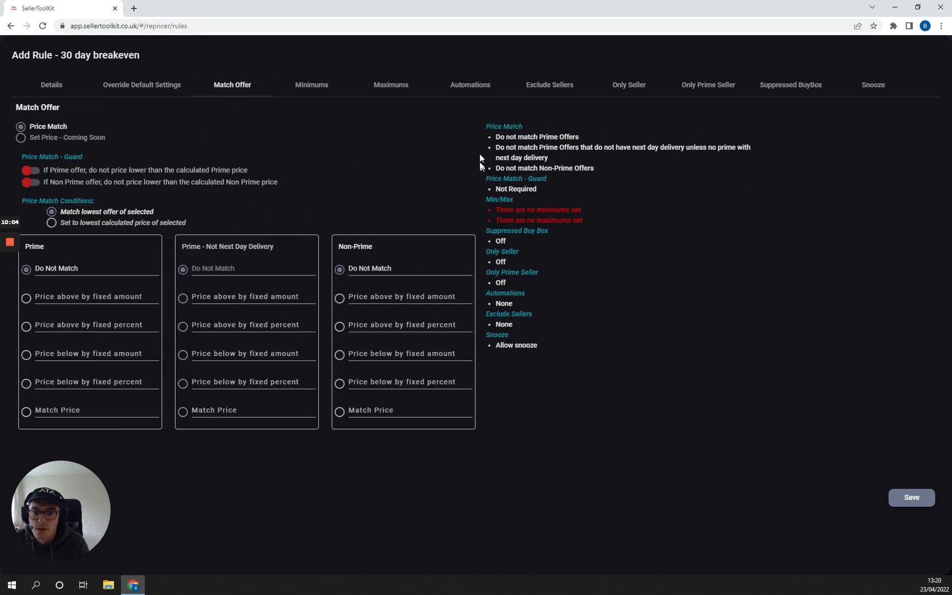
left_click(27, 412)
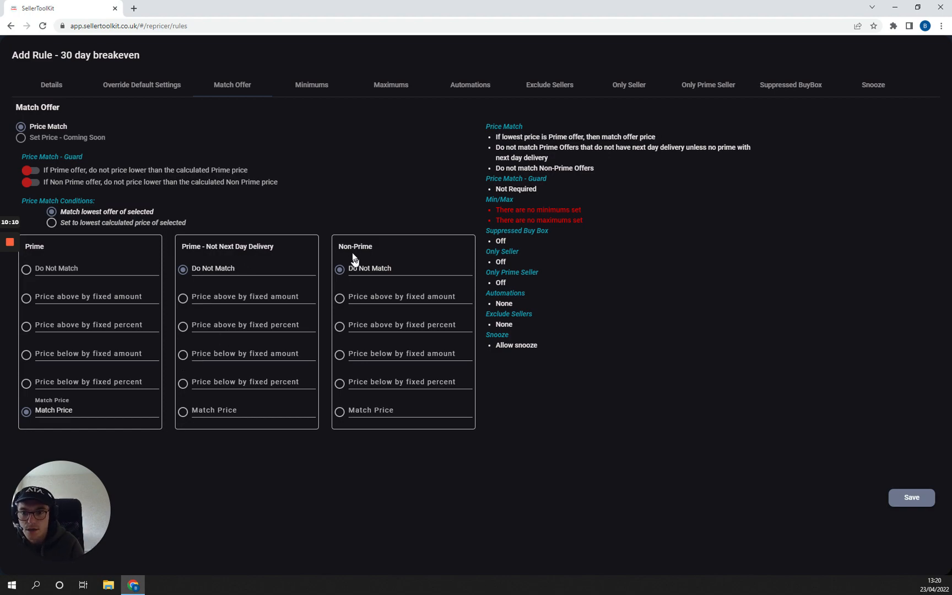
left_click(298, 91)
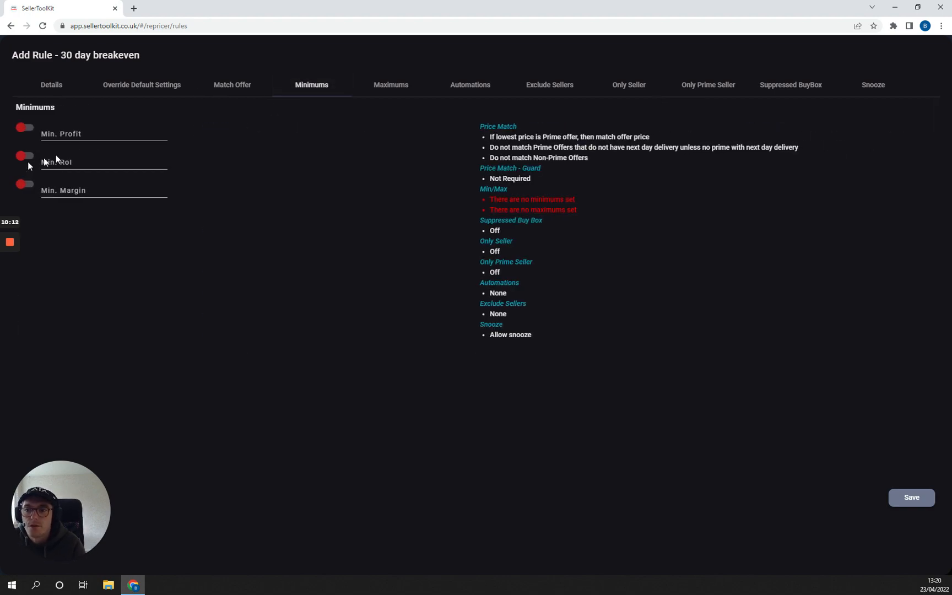
left_click(20, 156)
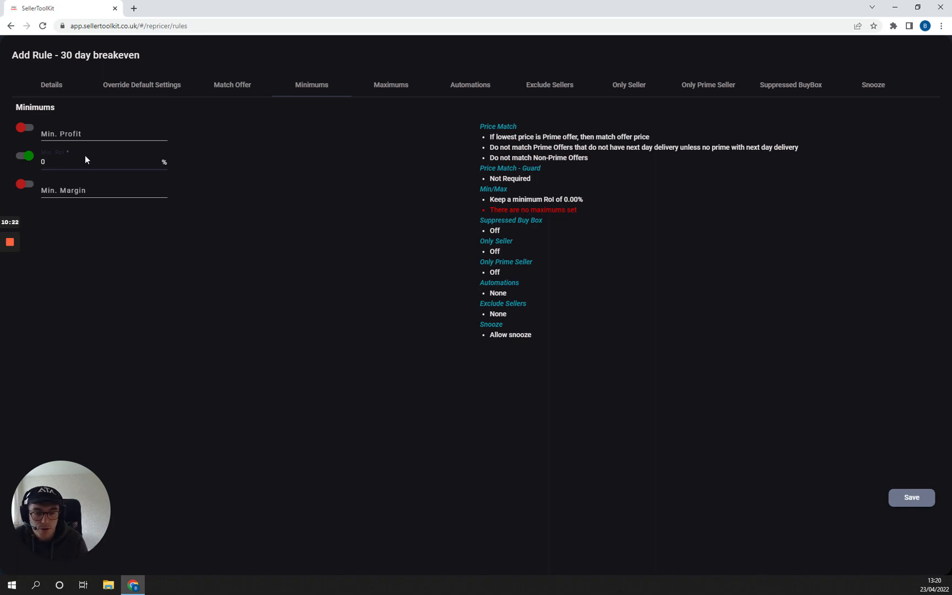
Exclude Amazon and Amazon_EU as sellers from the 30 day breakeven rule, leaving maximums and automations unset.
left_click(381, 87)
left_click(451, 87)
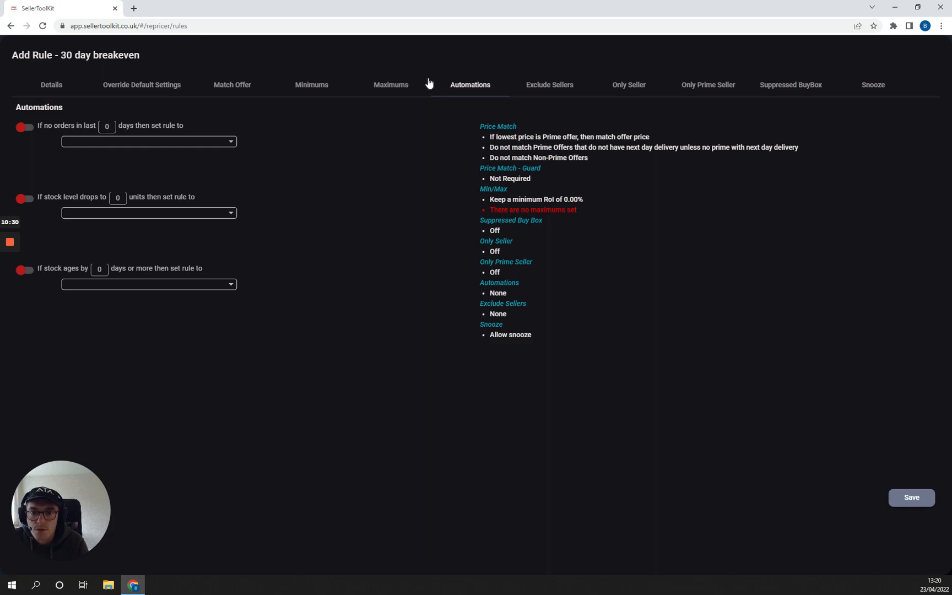
left_click(549, 88)
left_click(34, 128)
left_click(48, 140)
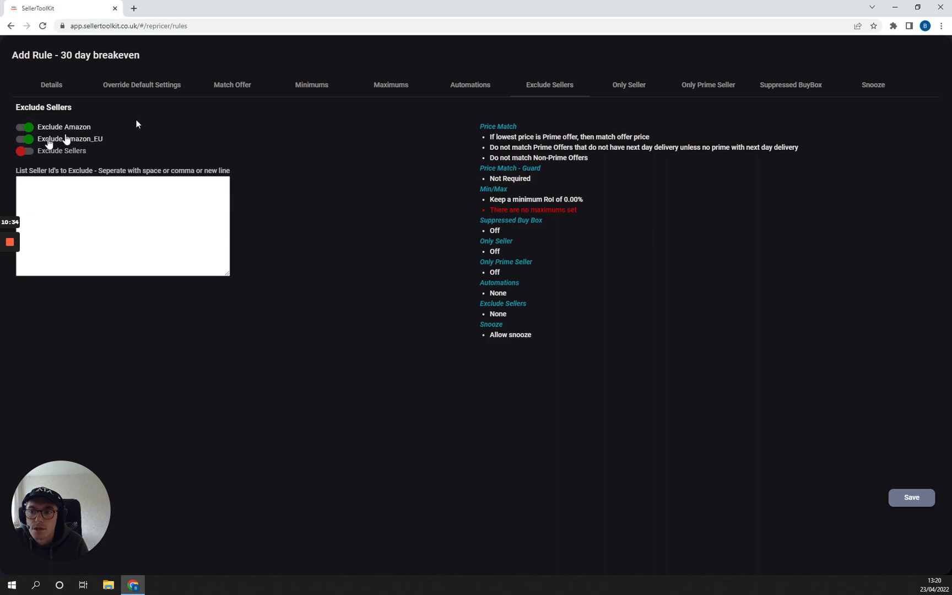
Set the 30 day breakeven rule's Only Seller and Only Prime Seller conditions to increase the price by a fixed 5 percent.
left_click(636, 90)
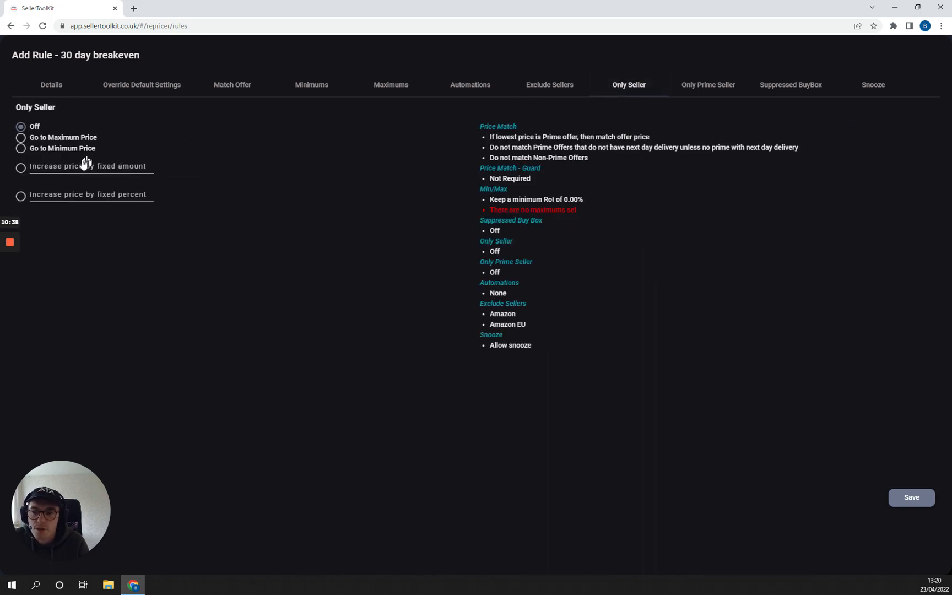
left_click(21, 196)
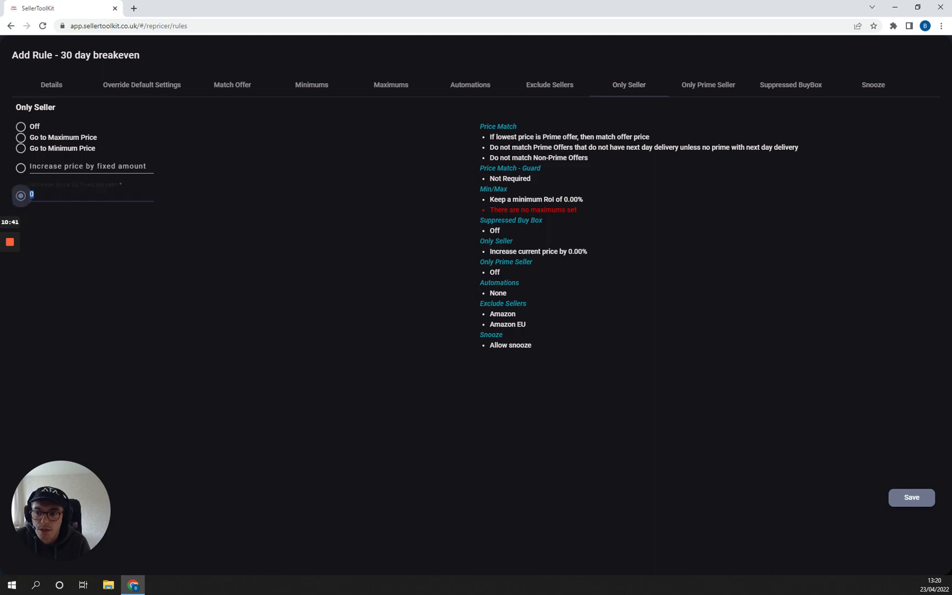
type("5")
left_click(695, 87)
left_click(21, 196)
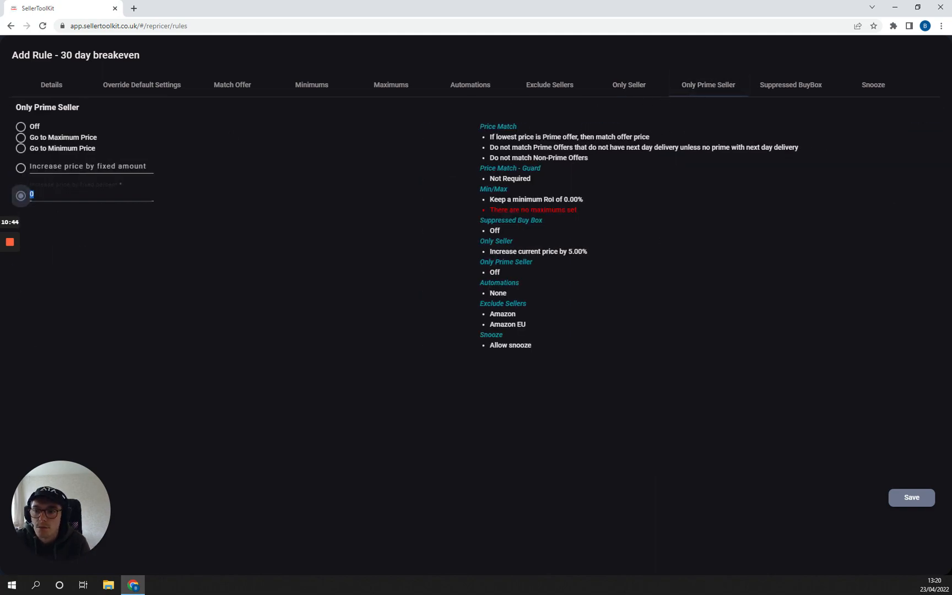
type("5")
Set Suppressed BuyBox to Match Lowest Prime Price - Option 1 and save the 30 day breakeven rule, accepting the snooze warning.
left_click(774, 88)
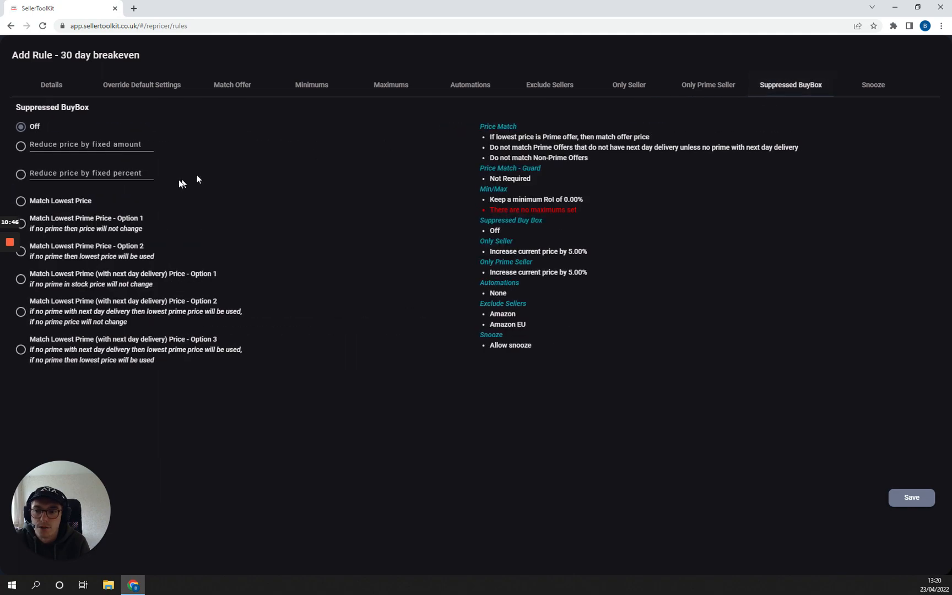
left_click(99, 227)
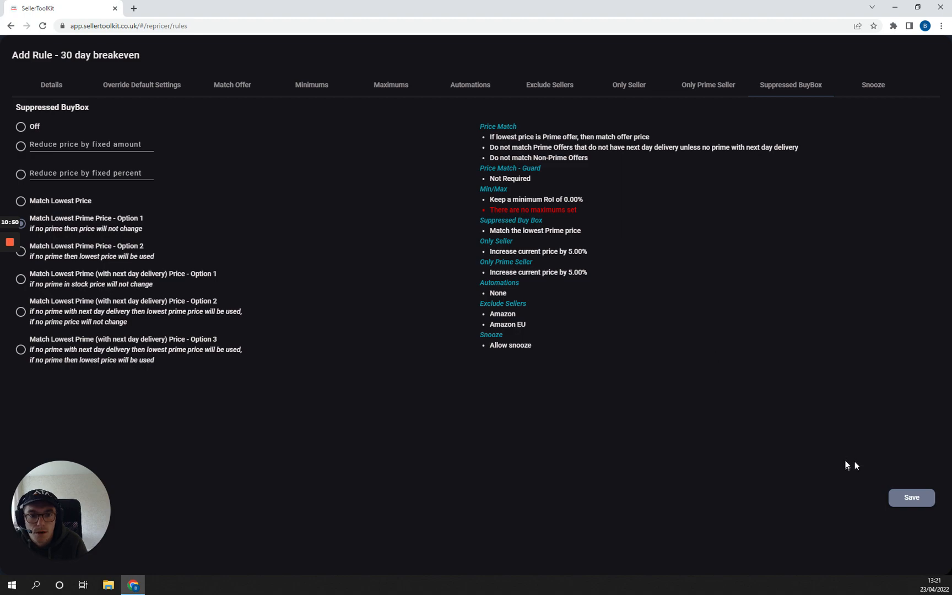
left_click(909, 498)
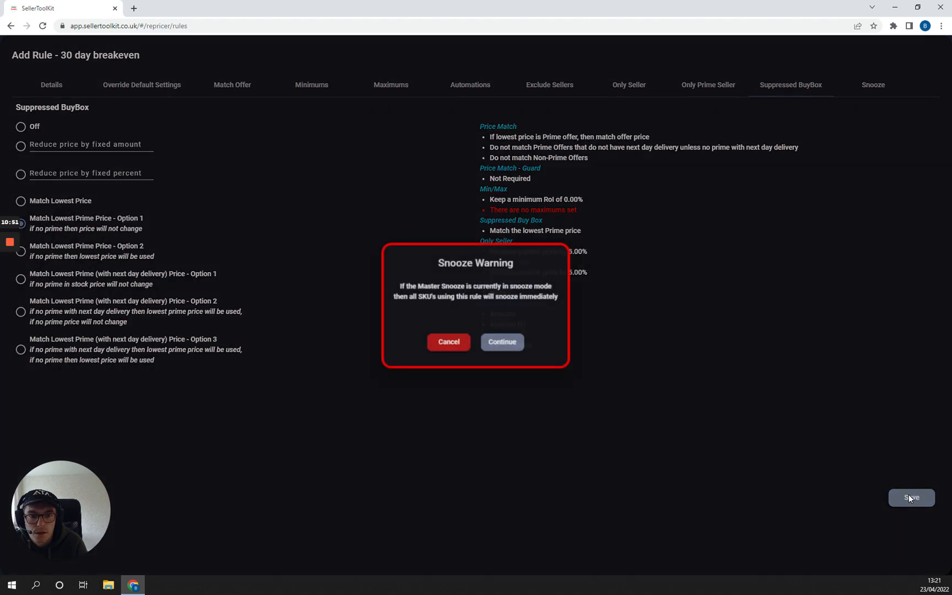
left_click(499, 341)
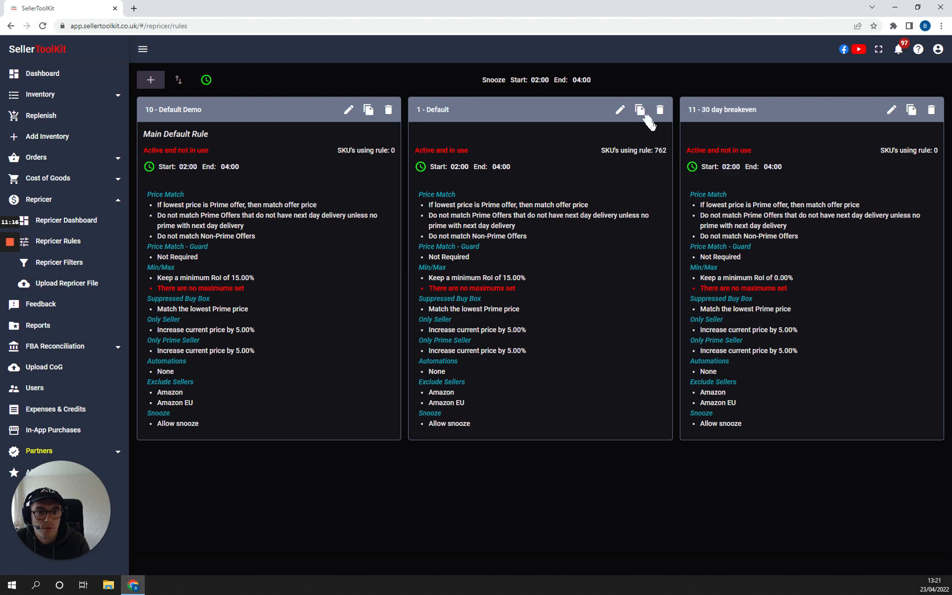
Automate the Default rule to switch to 30 day breakeven when stock ages 30 days or more, reverting below 30 days, and update it.
left_click(619, 111)
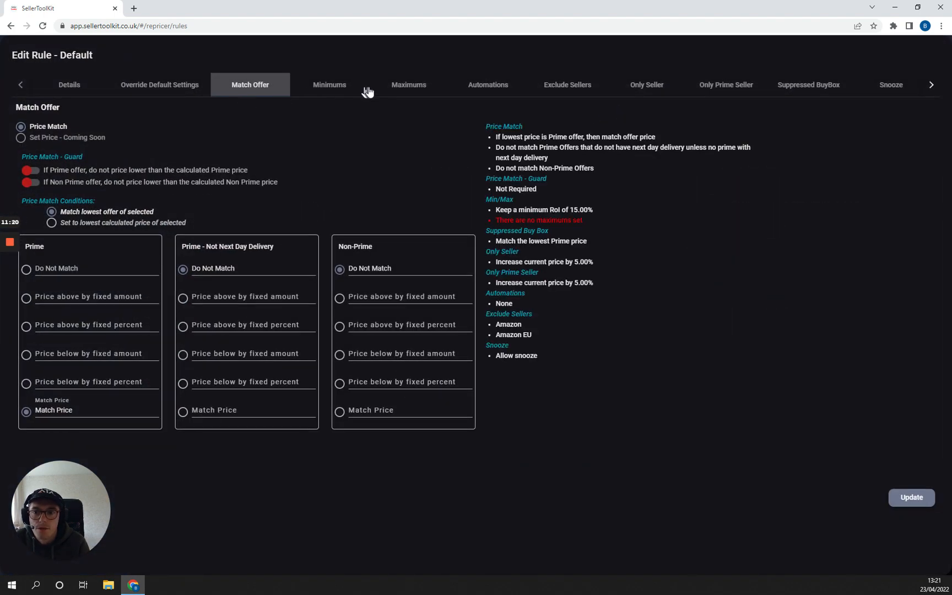
left_click(480, 88)
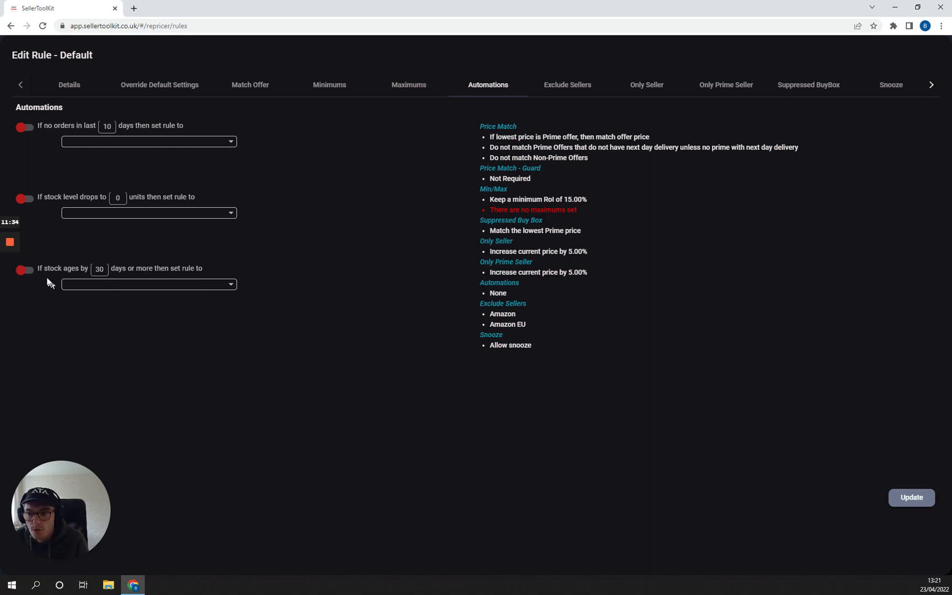
left_click(32, 271)
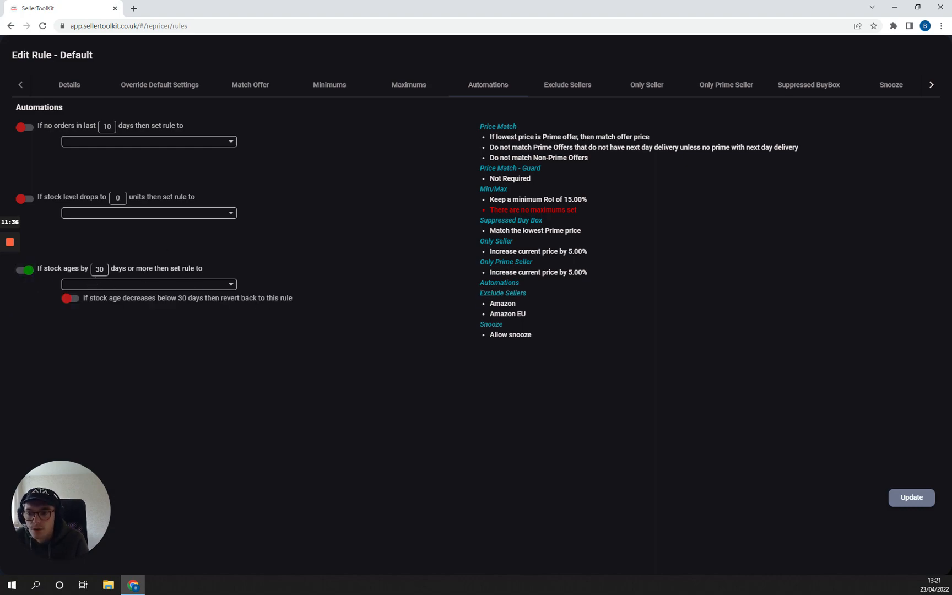
left_click(229, 285)
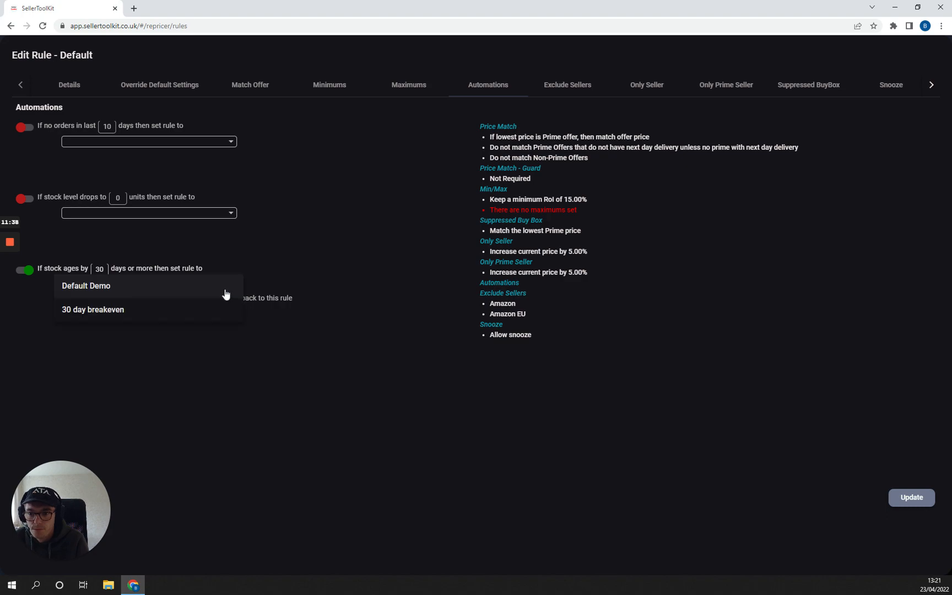
left_click(177, 310)
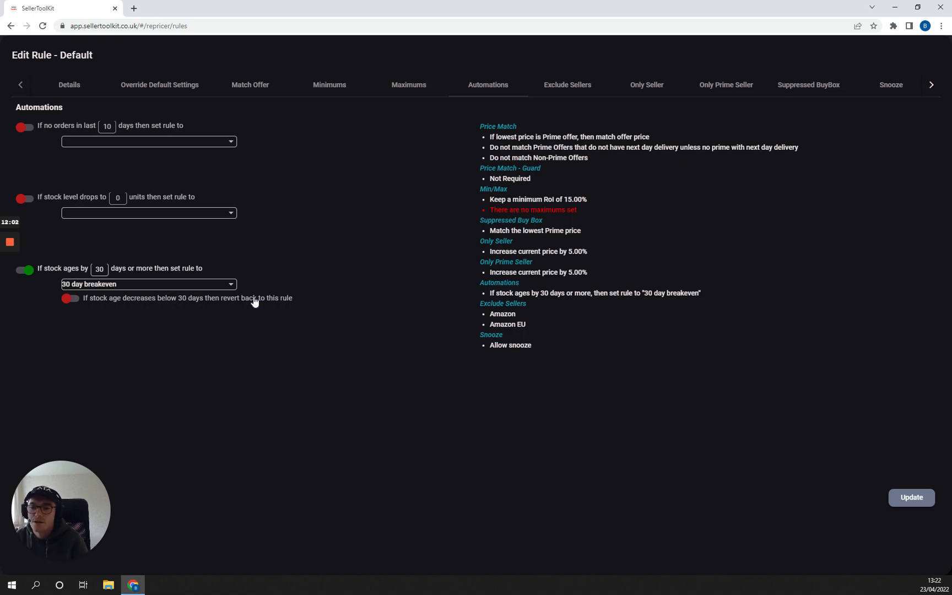
left_click(69, 298)
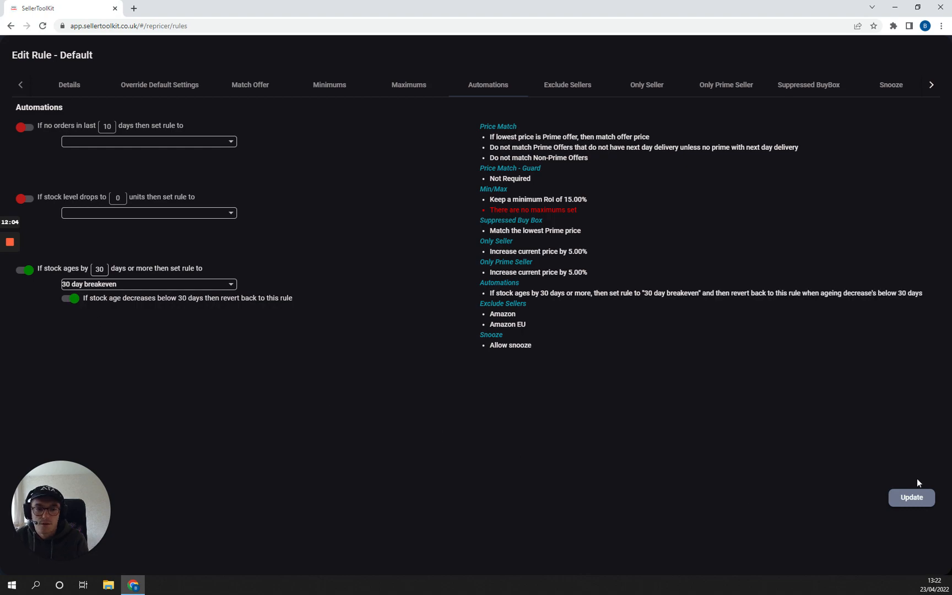
left_click(919, 500)
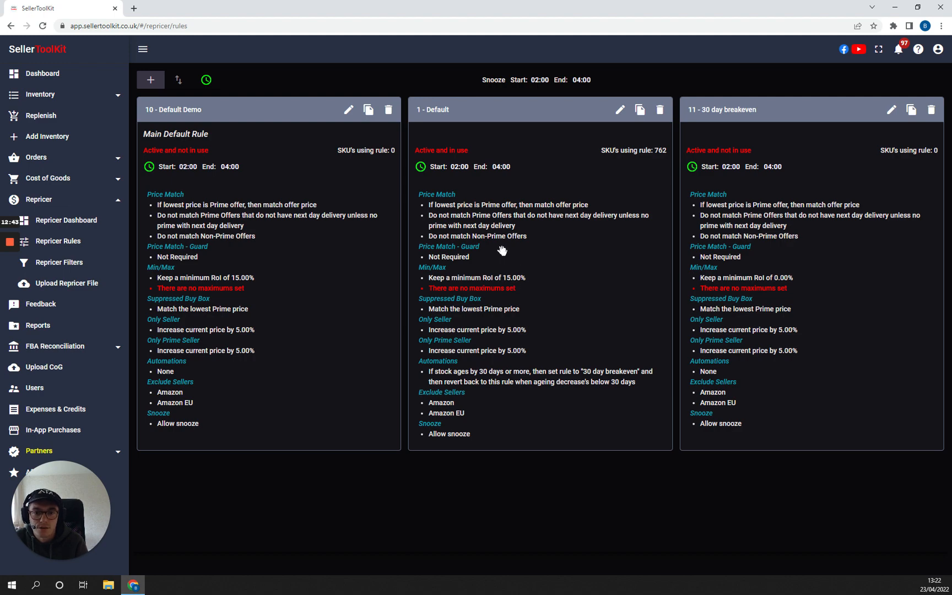
Add another repricer rule and name it "60 day undercut".
left_click(150, 83)
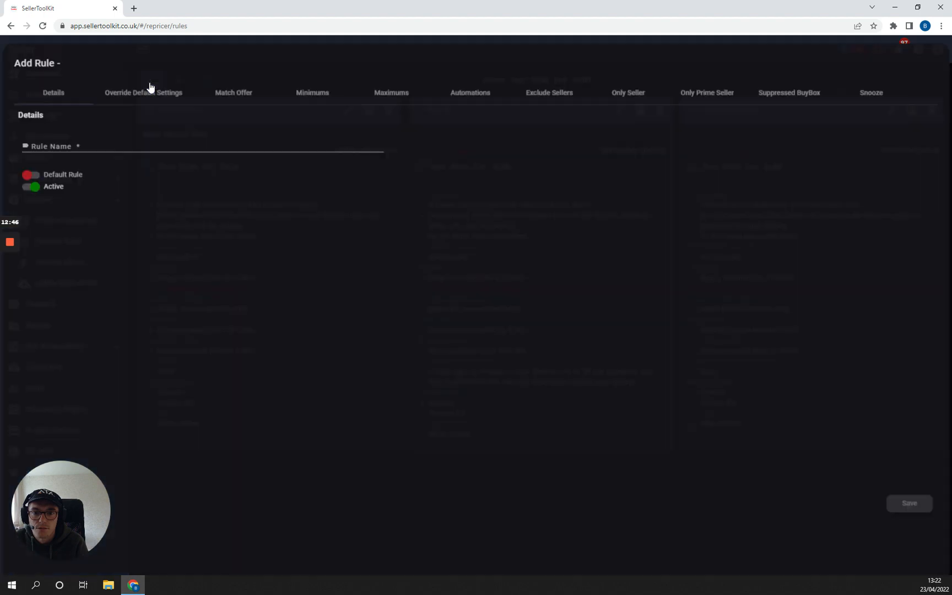
left_click(57, 139)
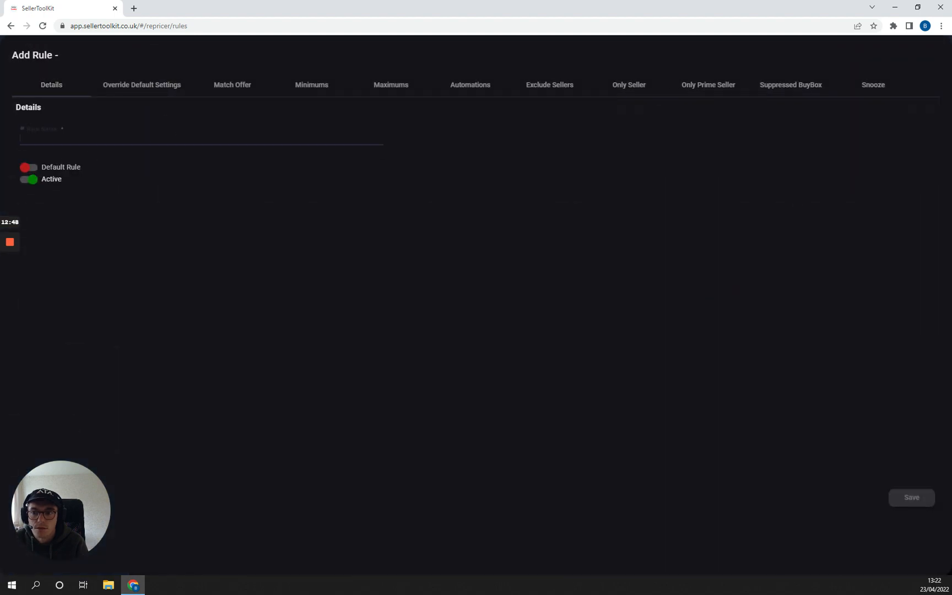
type("60 day undercut")
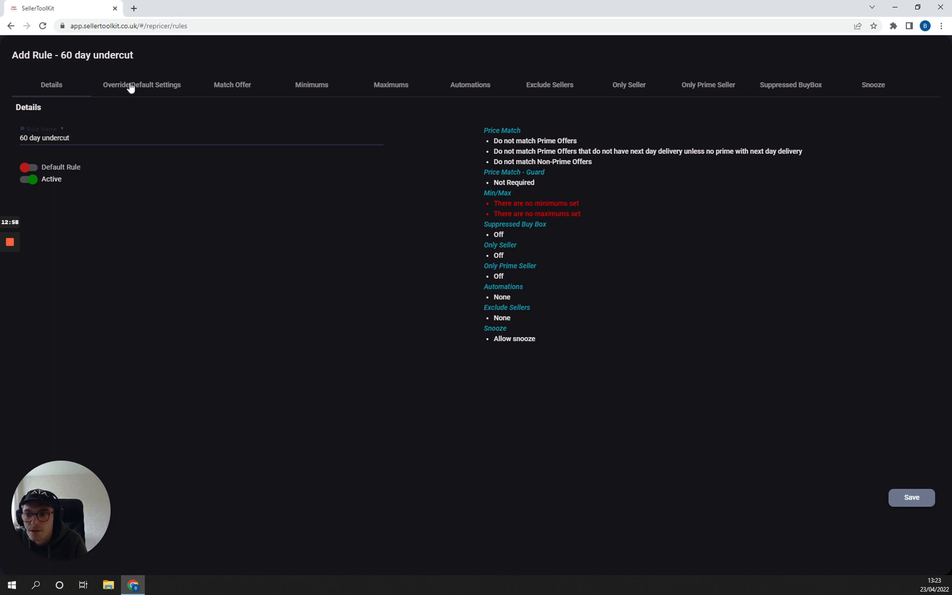
Set Prime, Prime - Not Next Day Delivery and Non-Prime offers in the 60 day undercut rule to price below by a fixed 0.01.
left_click(155, 85)
left_click(223, 86)
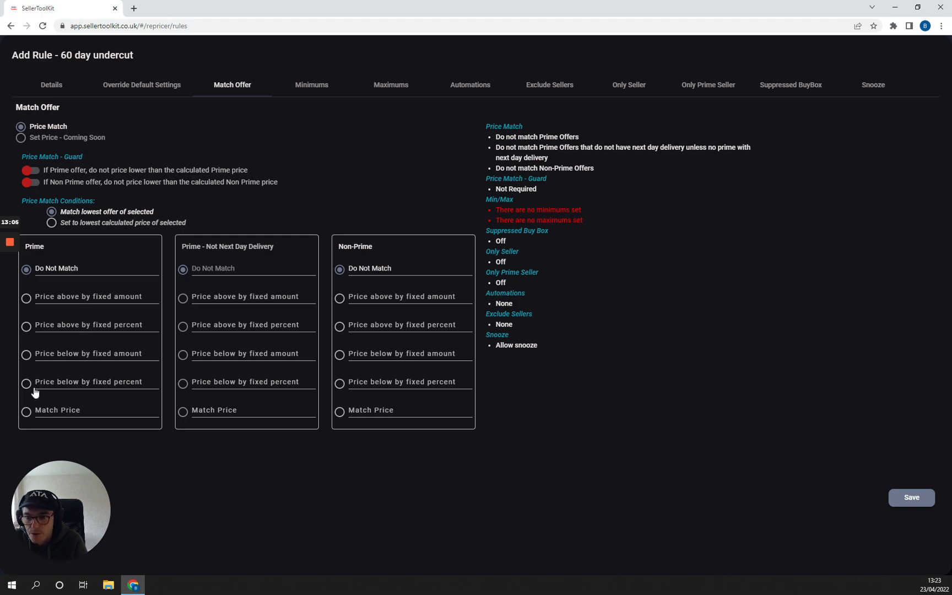
left_click(27, 356)
type("0.01")
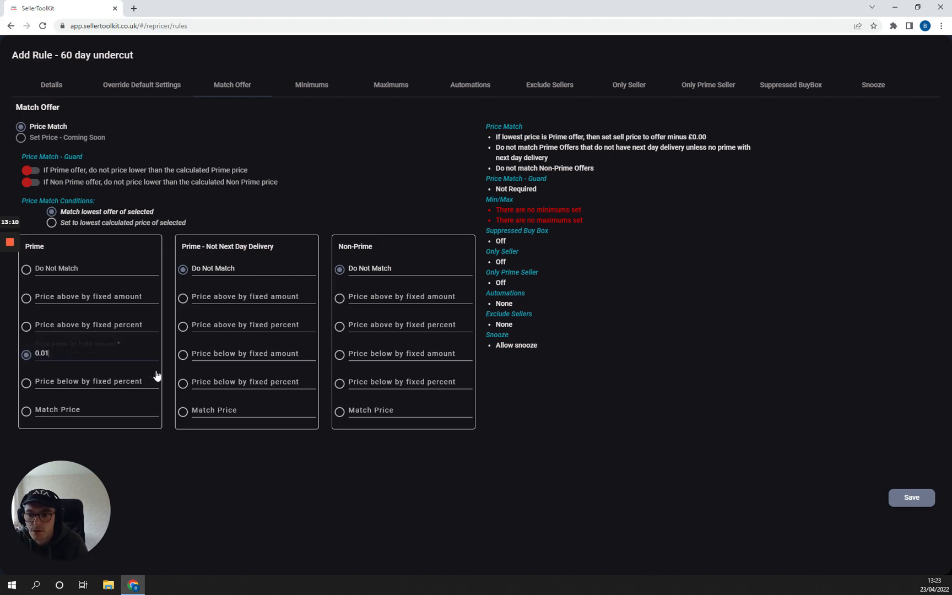
left_click(182, 355)
type("0.01")
left_click(339, 354)
type("0")
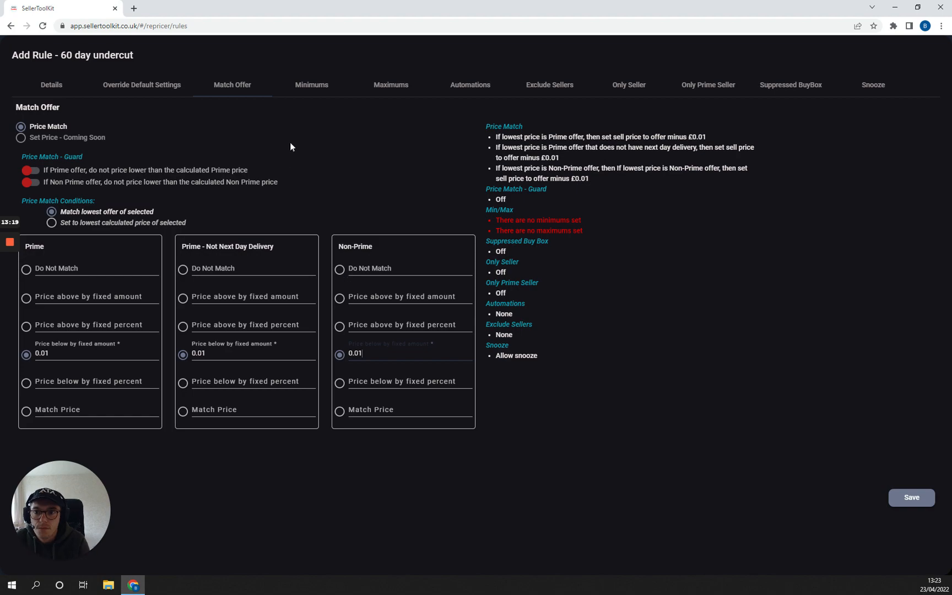
Enable the minimum RoI for the 60 day undercut rule and set it to -20 percent.
left_click(298, 84)
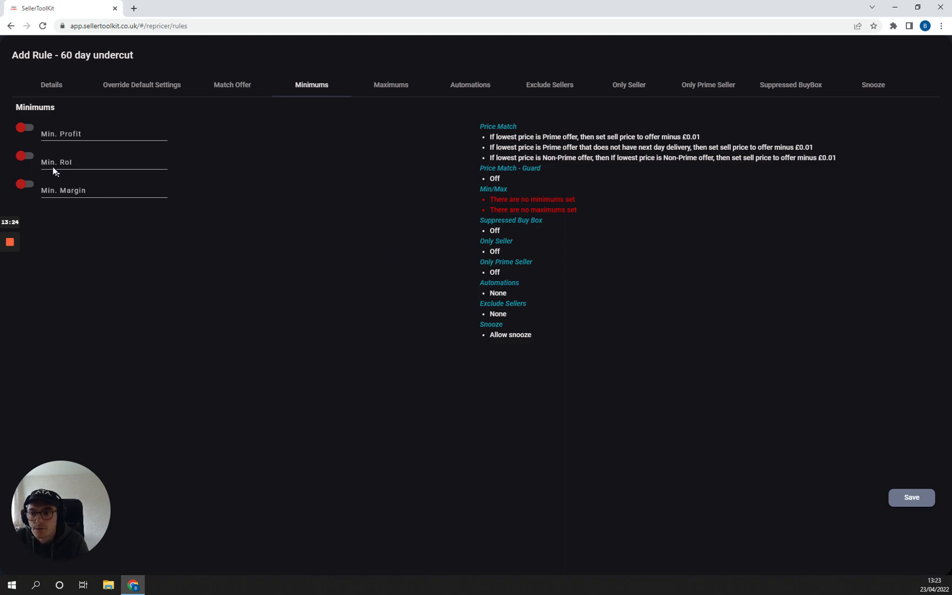
left_click(20, 156)
left_click(33, 160)
type("-20")
left_click(325, 161)
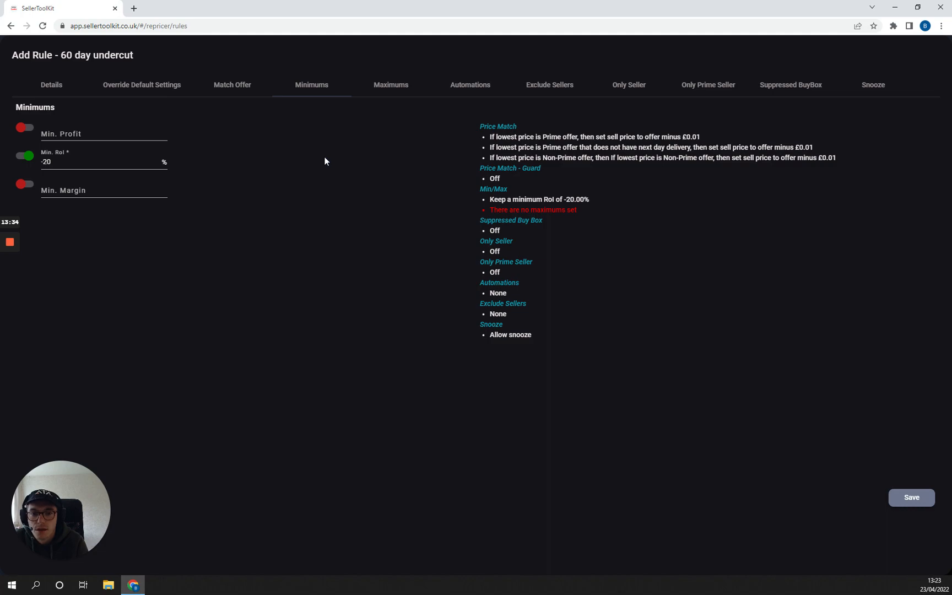
Exclude Amazon and Amazon_EU as sellers in the 60 day undercut rule.
left_click(389, 86)
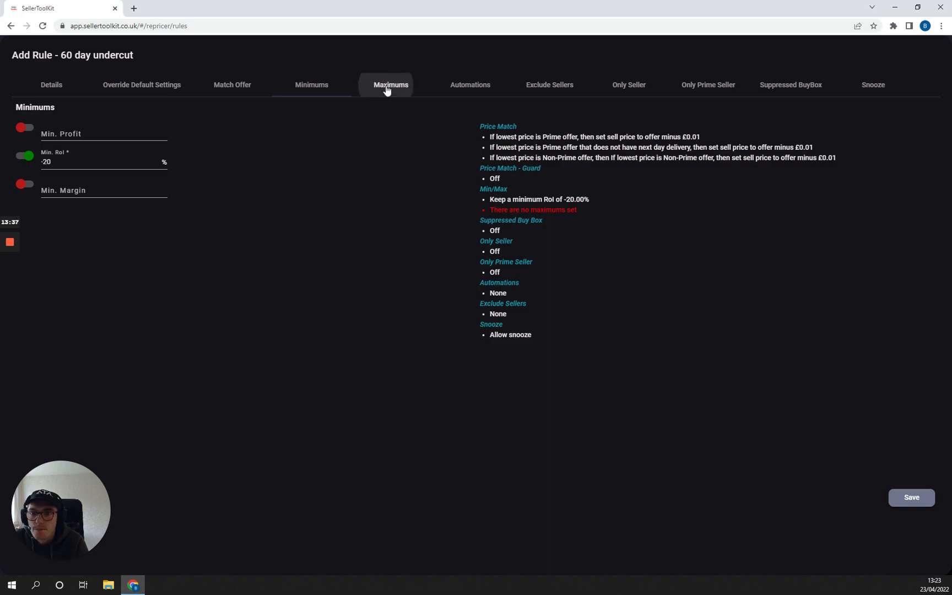
left_click(450, 95)
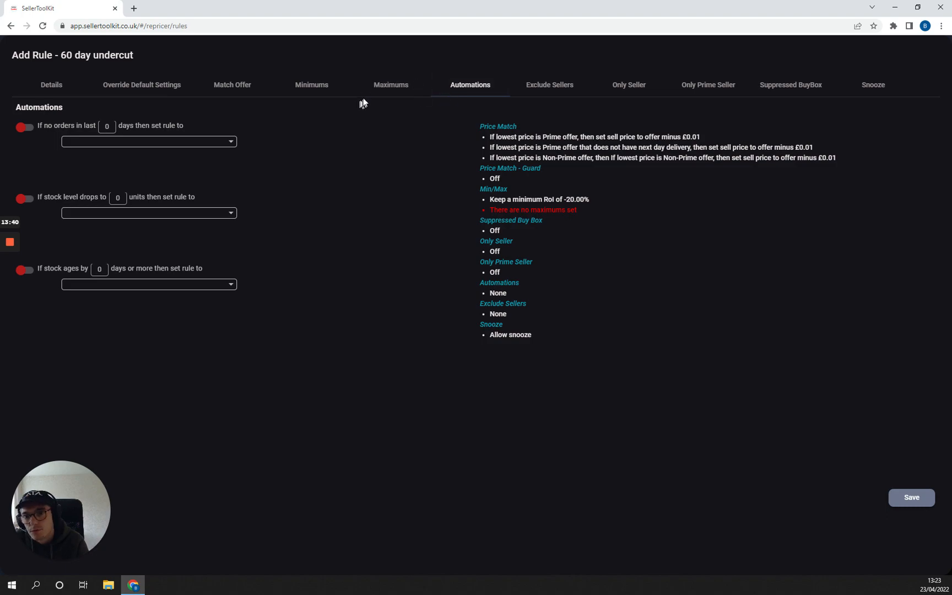
left_click(556, 90)
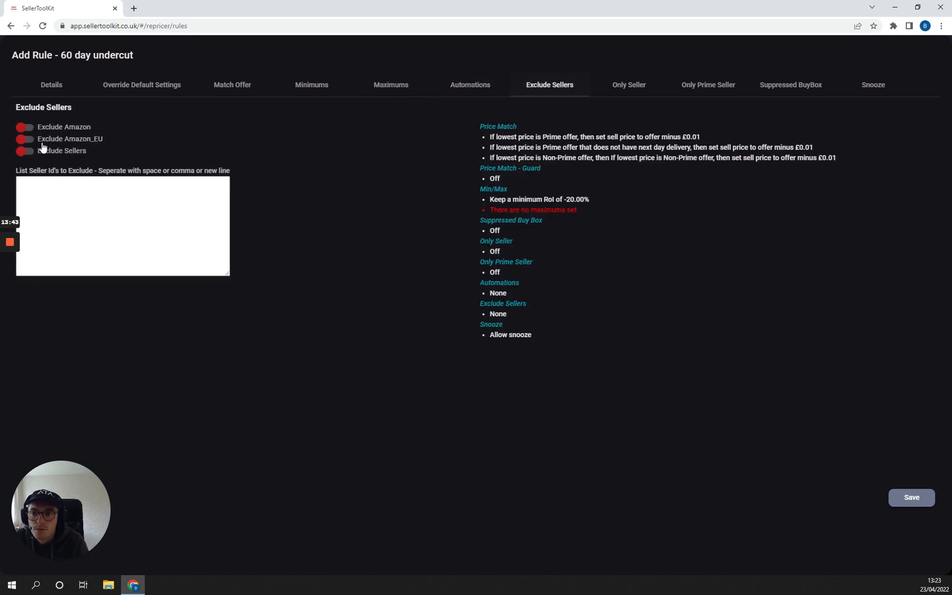
left_click(25, 127)
left_click(31, 140)
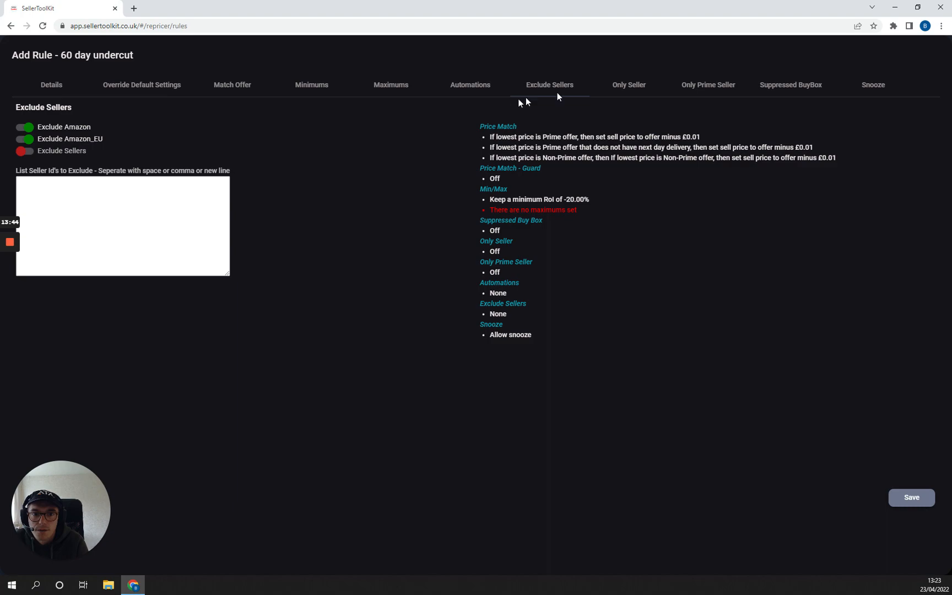
Set the suppressed BuyBox behaviour of the 60 day undercut rule to Match Lowest Price and save the rule, accepting the snooze warning.
left_click(621, 86)
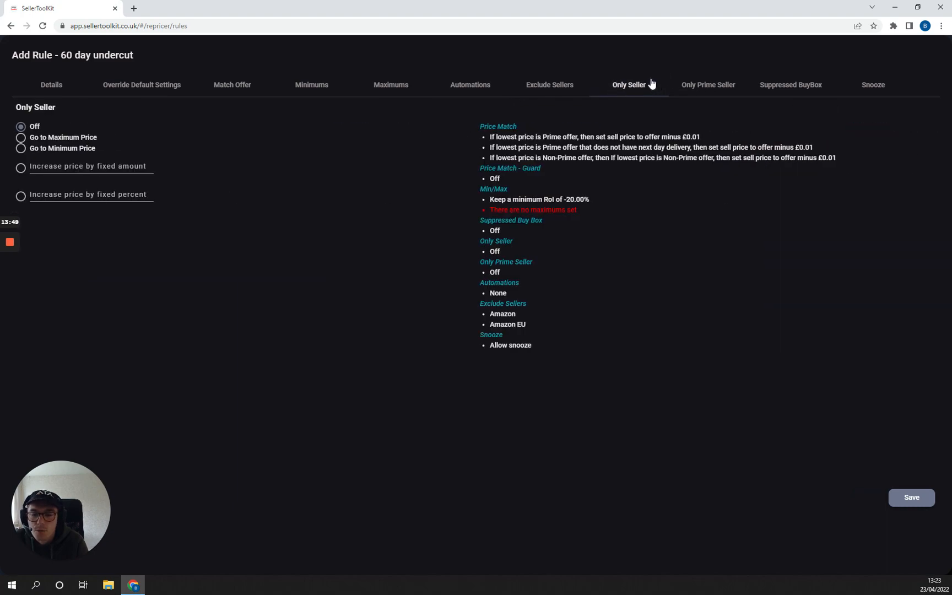
left_click(699, 88)
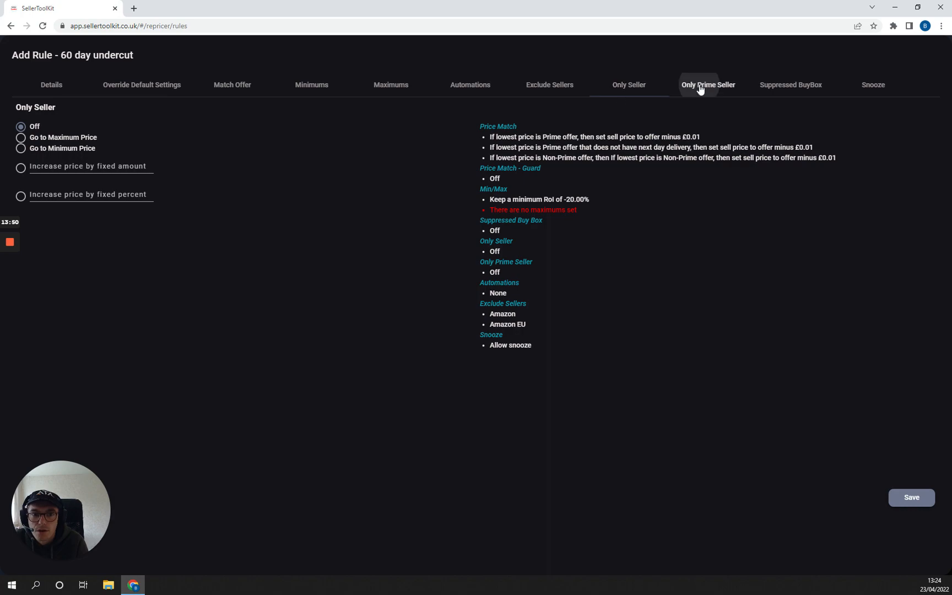
left_click(763, 87)
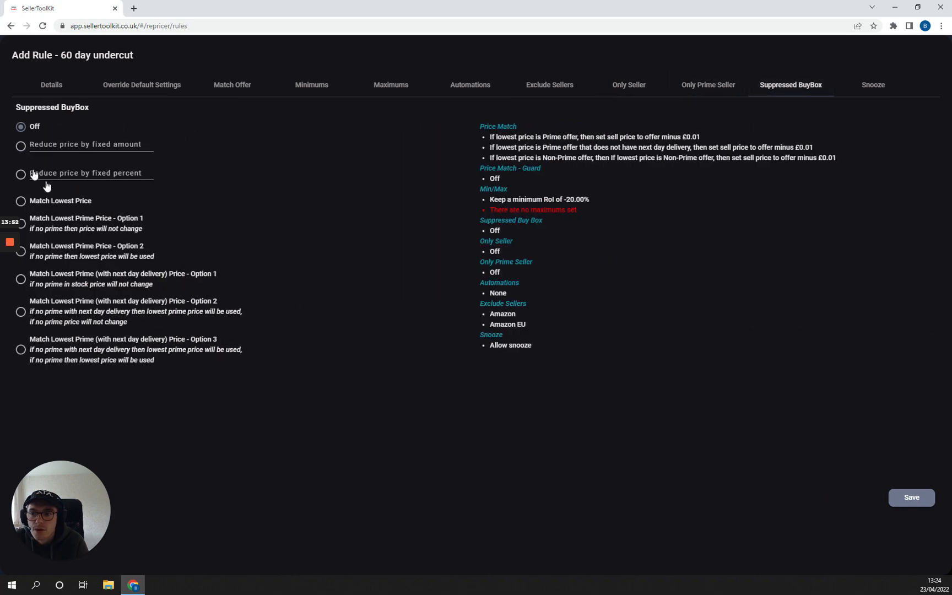
left_click(85, 201)
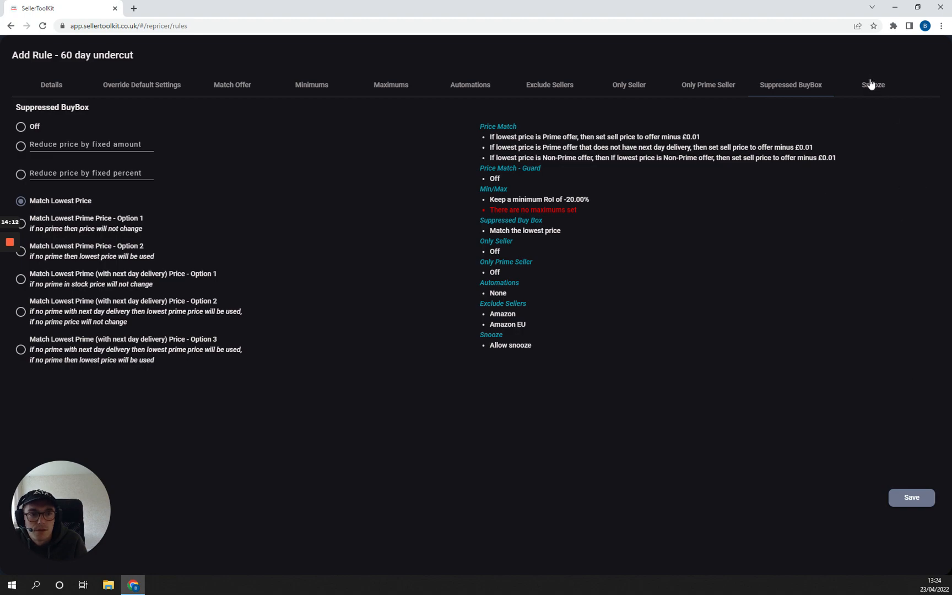
left_click(914, 496)
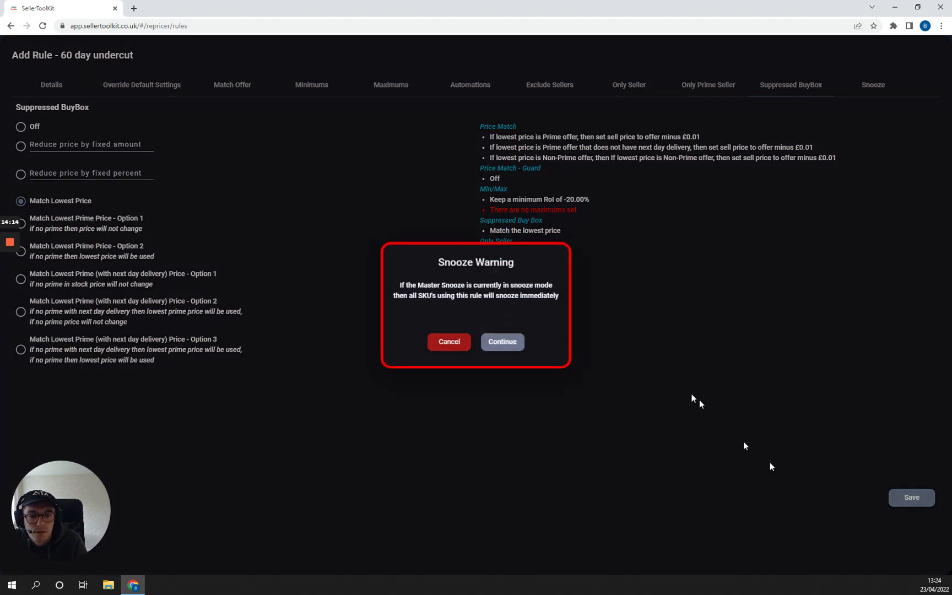
left_click(502, 343)
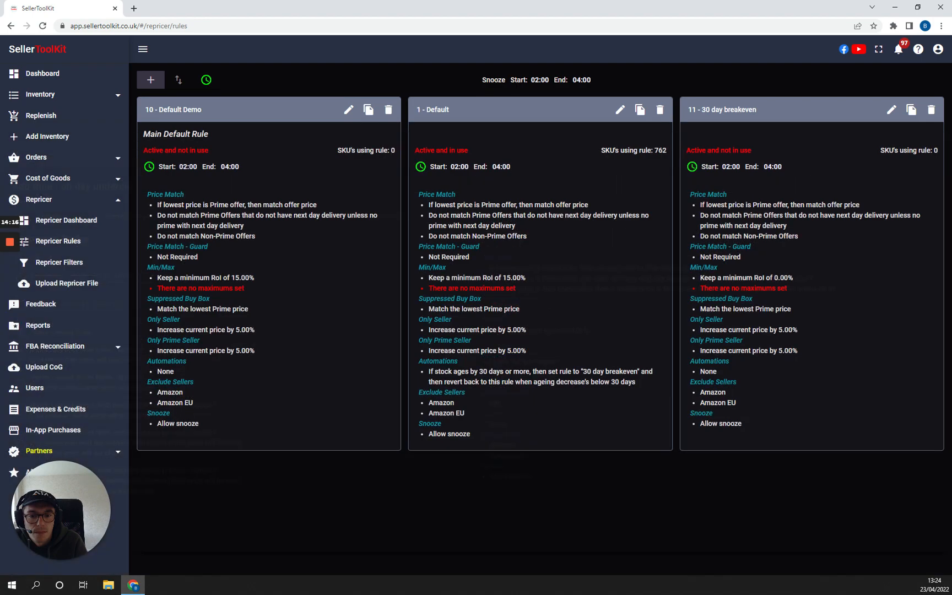
Automate the 30 day breakeven rule to switch to 60 day undercut when stock ages 60 days or more, reverting below 60 days, and update it.
scroll(490, 350, "down", 5)
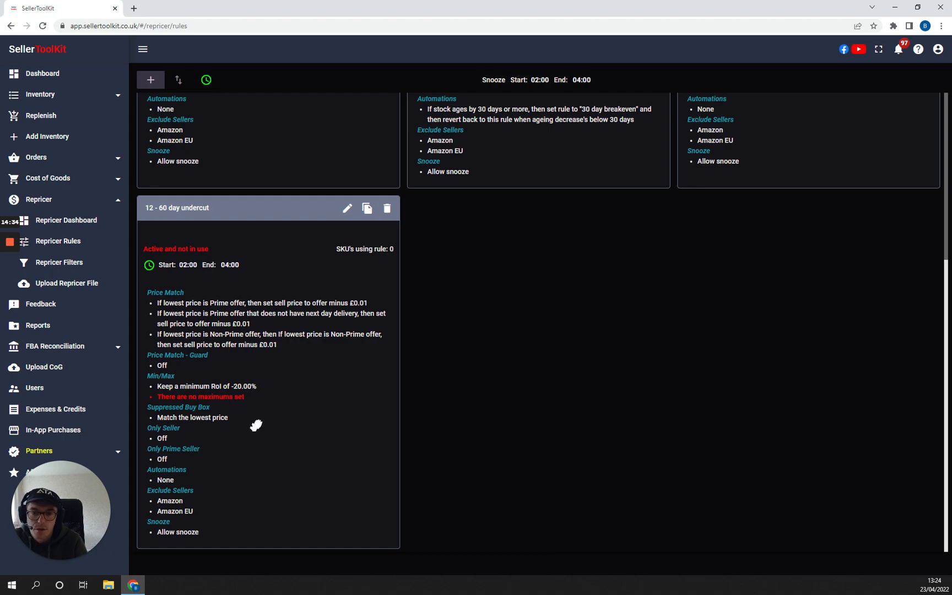
scroll(278, 414, "up", 5)
scroll(272, 420, "down", 3)
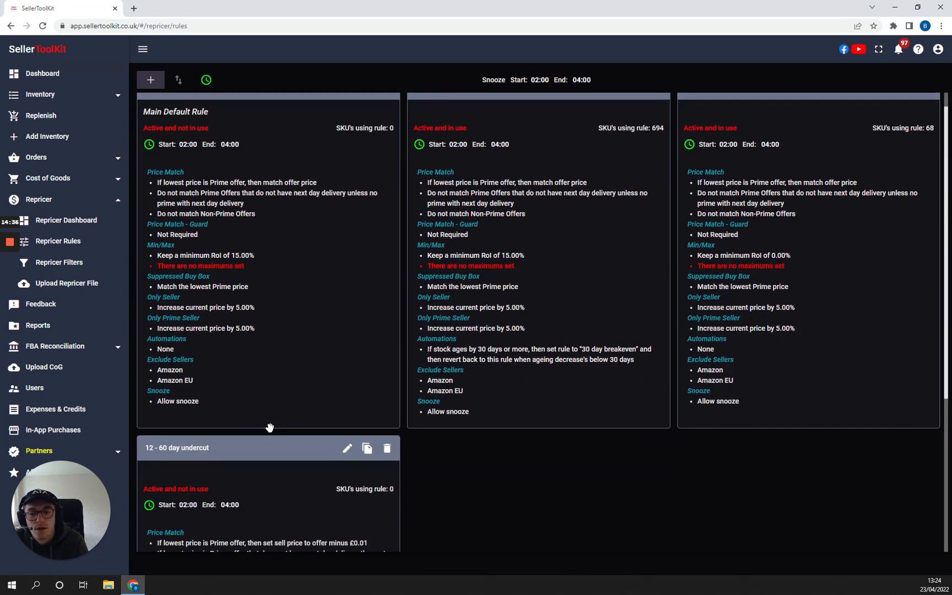
scroll(272, 418, "up", 3)
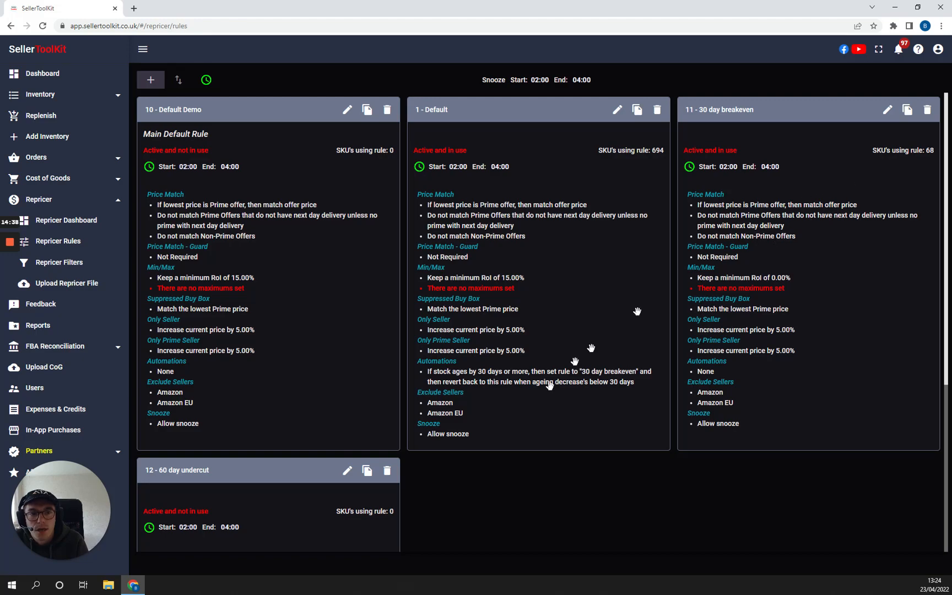
left_click(888, 111)
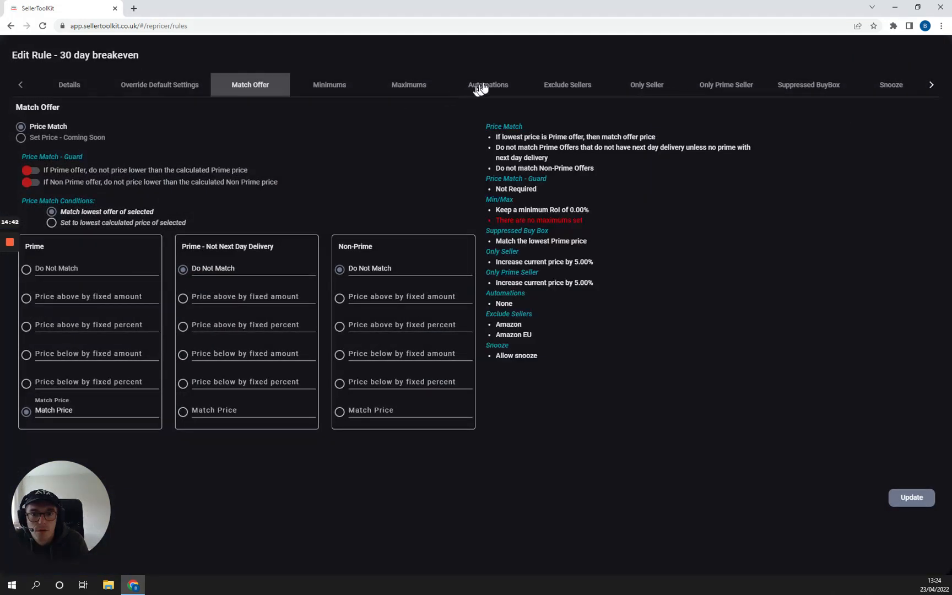
left_click(484, 87)
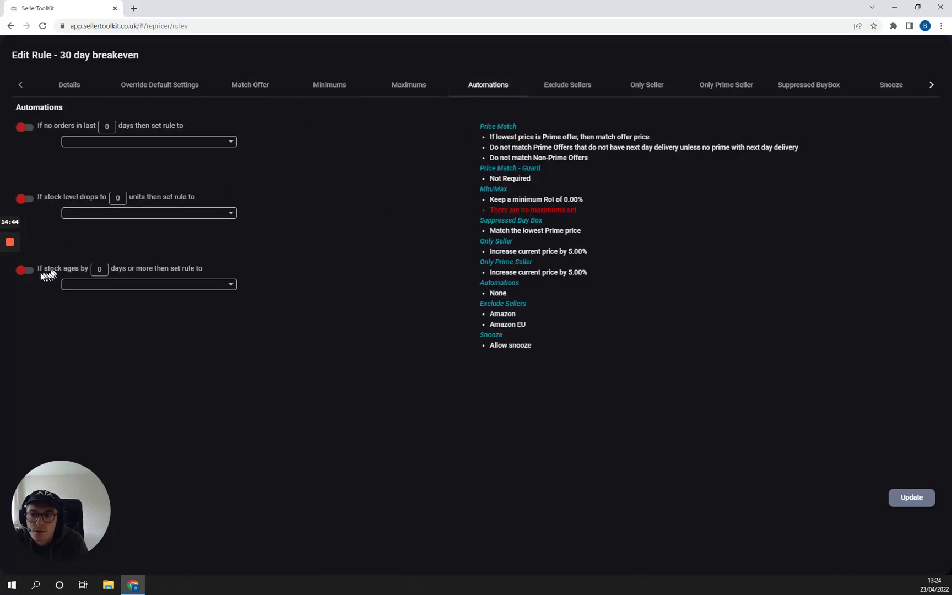
left_click(27, 270)
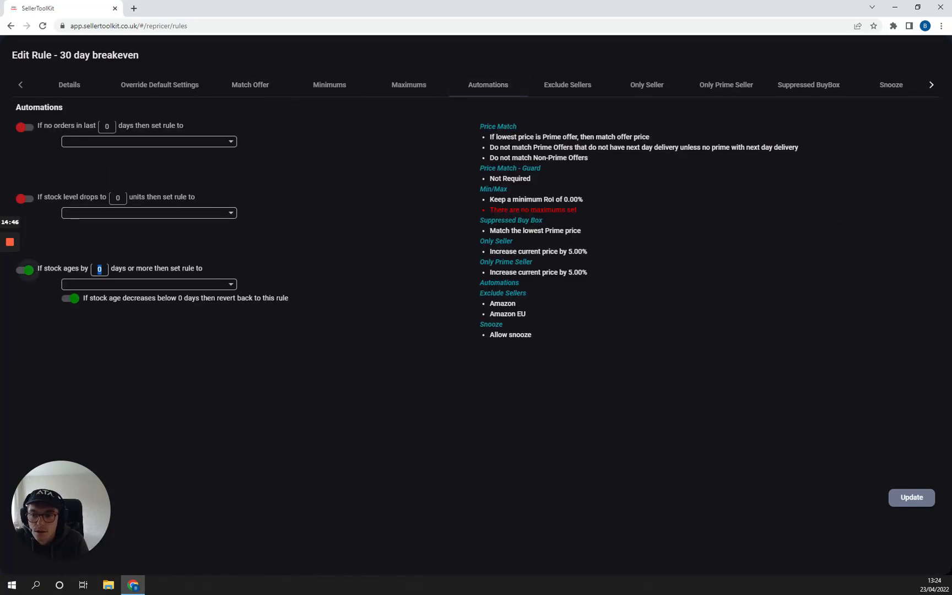
type("60")
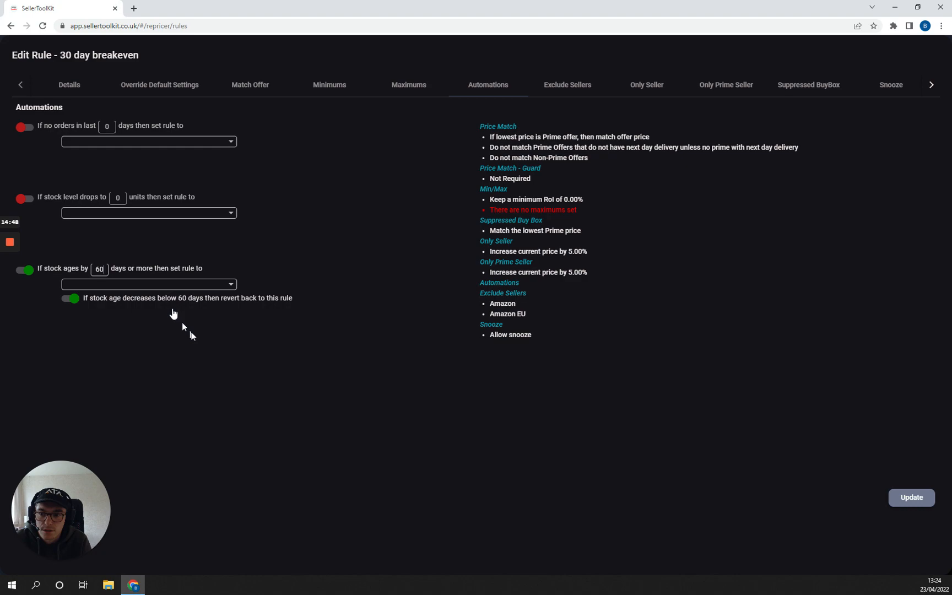
left_click(213, 284)
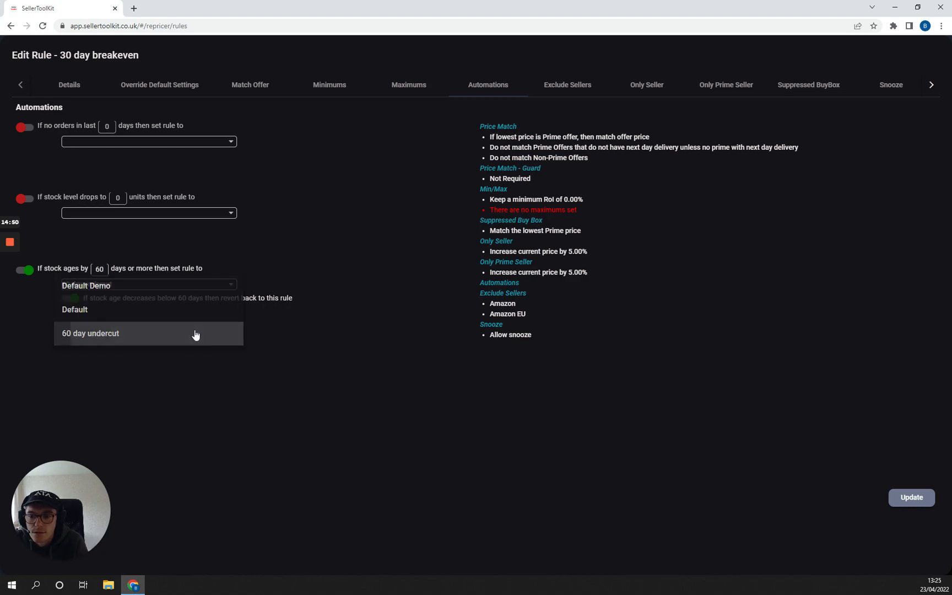
left_click(195, 332)
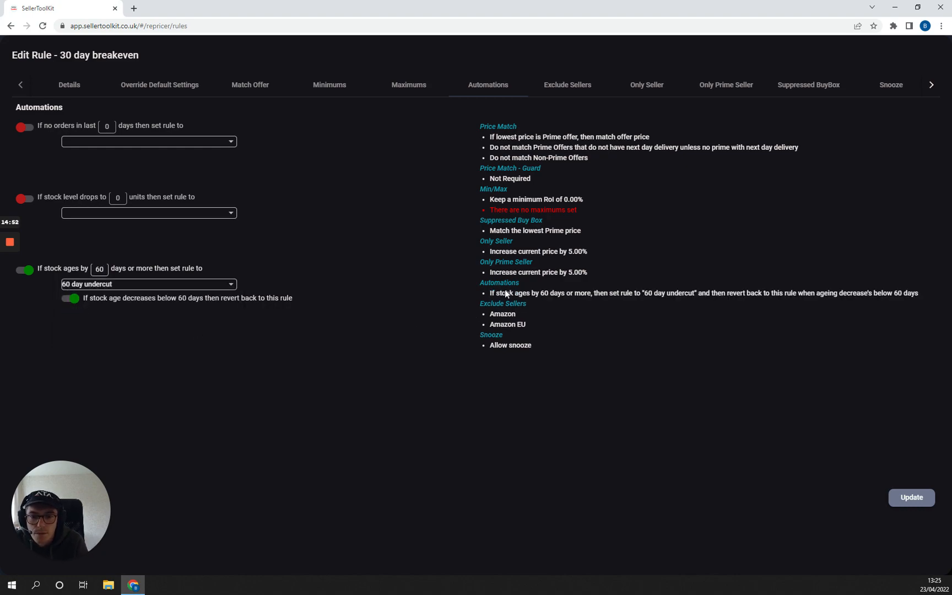
left_click(905, 501)
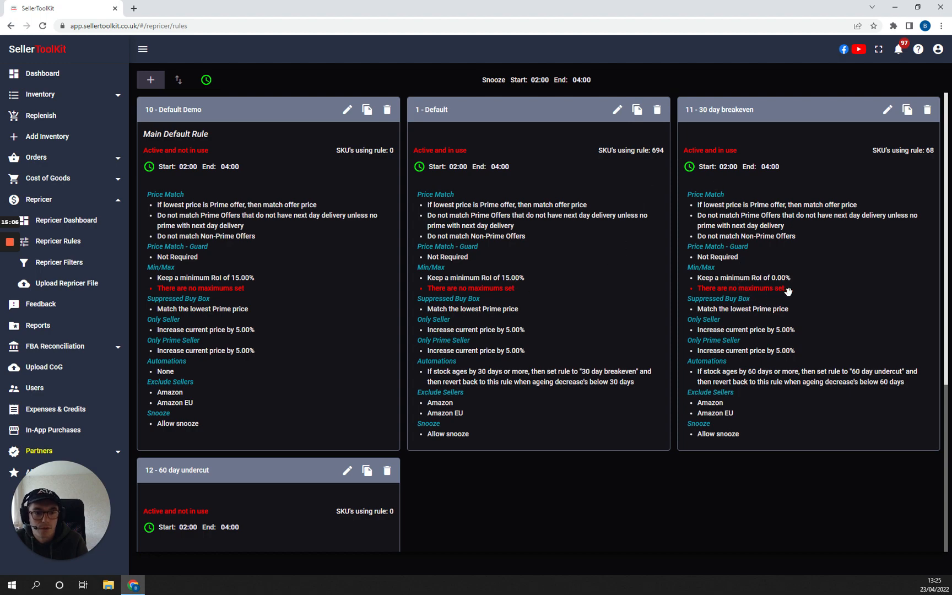
Review the 60 day undercut rule alongside the other rules, checking their settings, stock-age automations and the SKUs using each one.
scroll(378, 389, "down", 3)
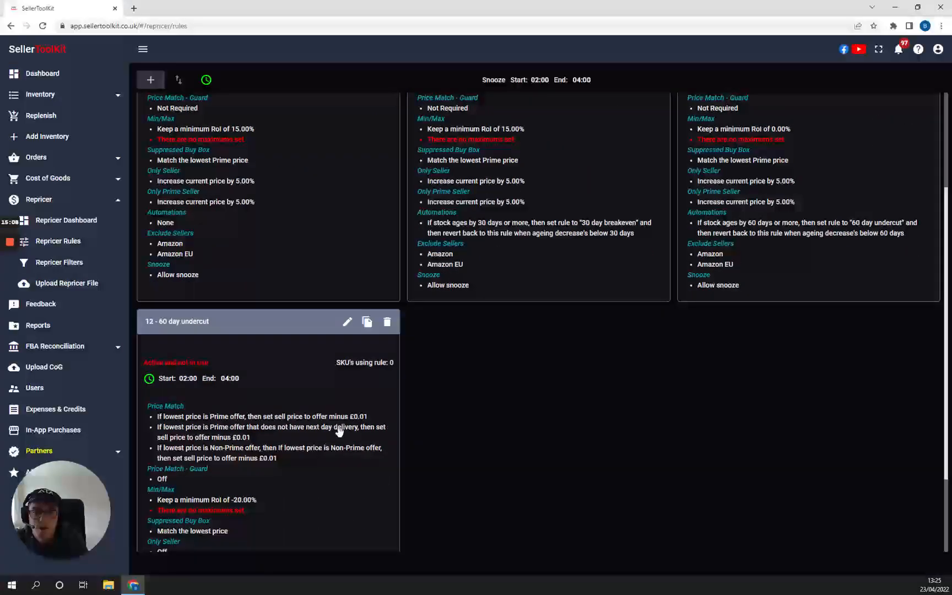
scroll(279, 475, "down", 2)
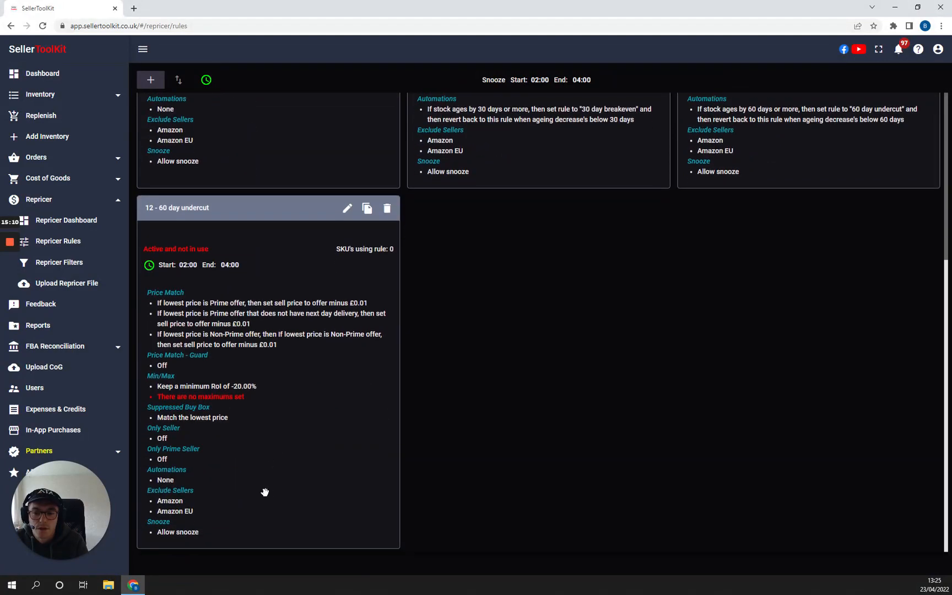
scroll(334, 427, "up", 3)
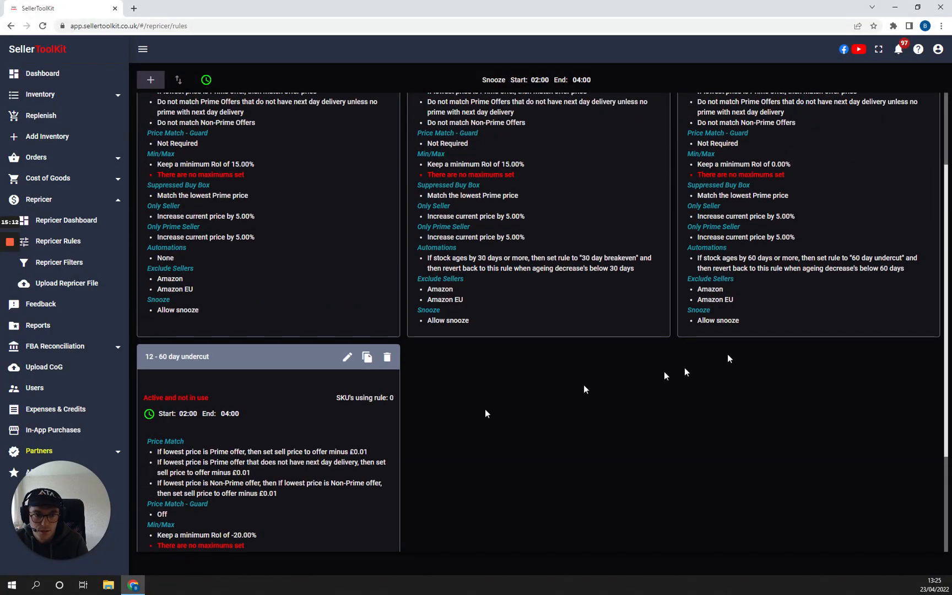
scroll(733, 332, "up", 3)
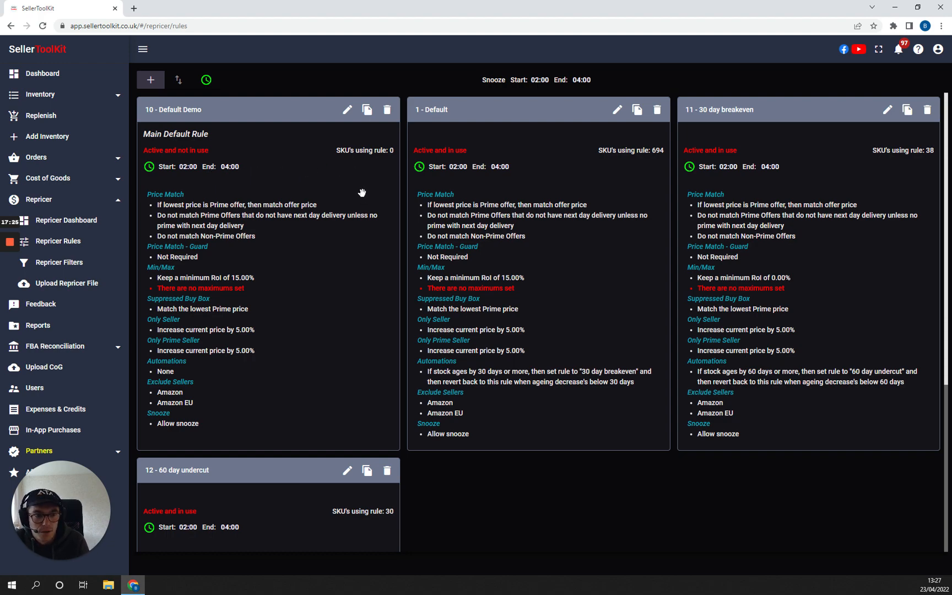
scroll(363, 193, "down", 1)
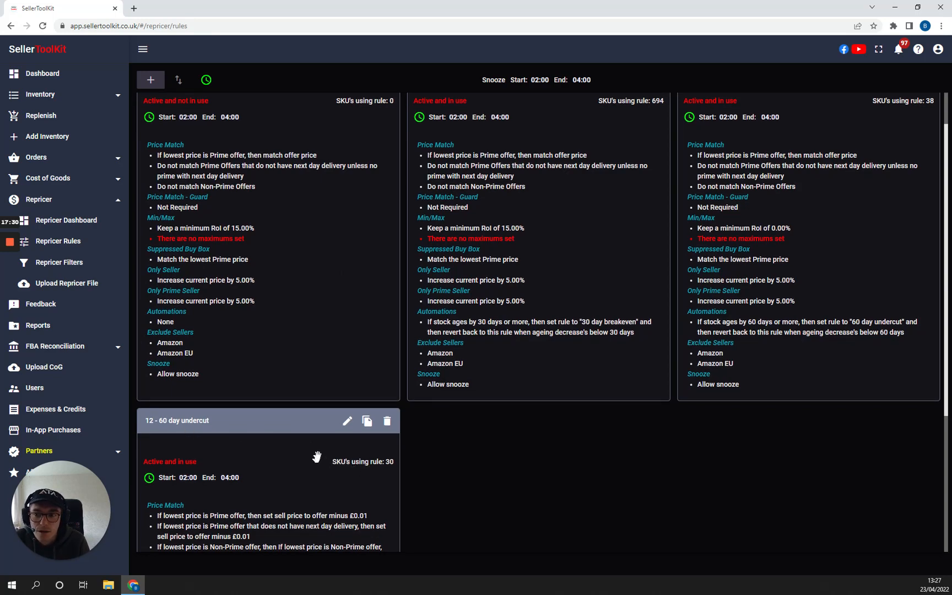
scroll(320, 449, "down", 1)
scroll(320, 448, "down", 1)
scroll(319, 449, "up", 2)
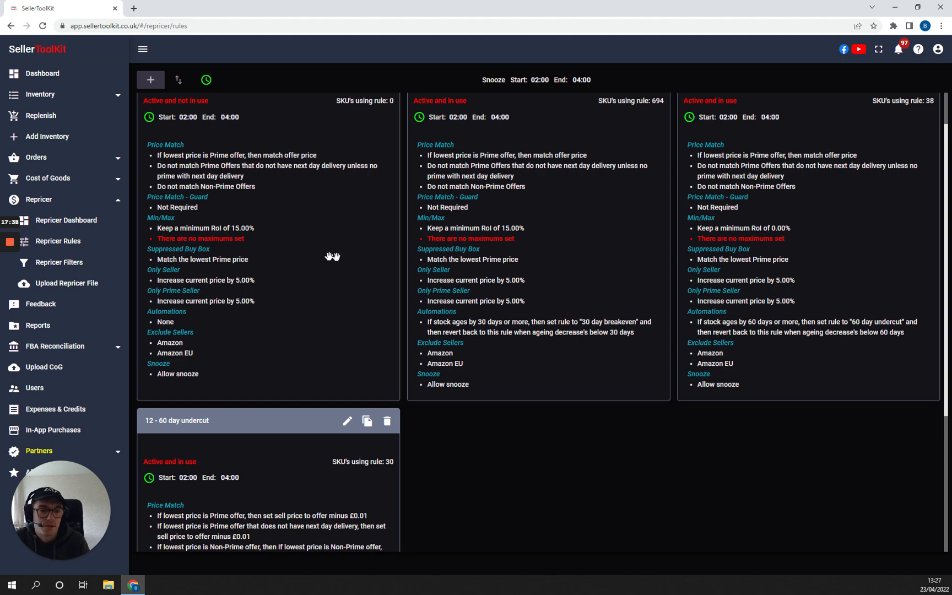
scroll(474, 247, "up", 1)
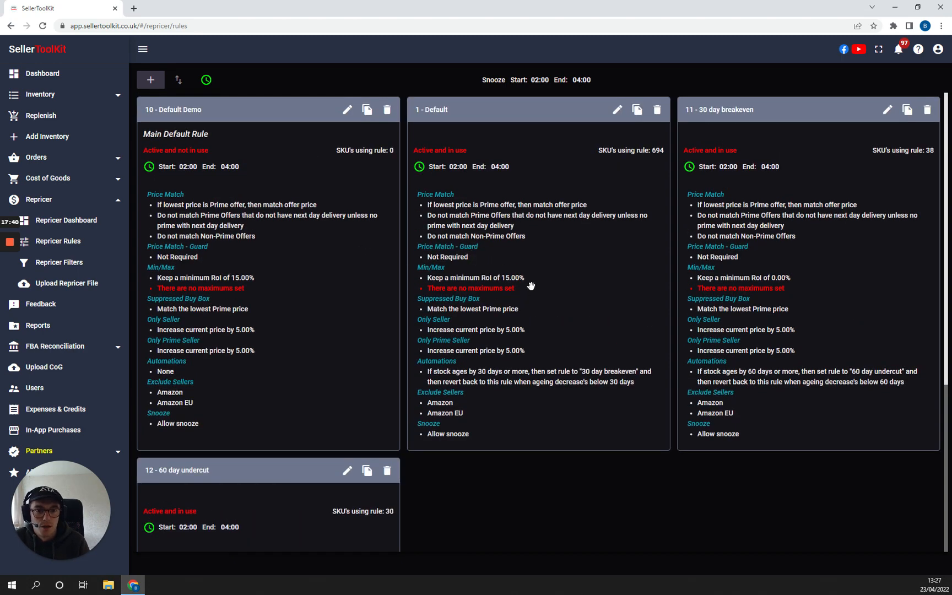